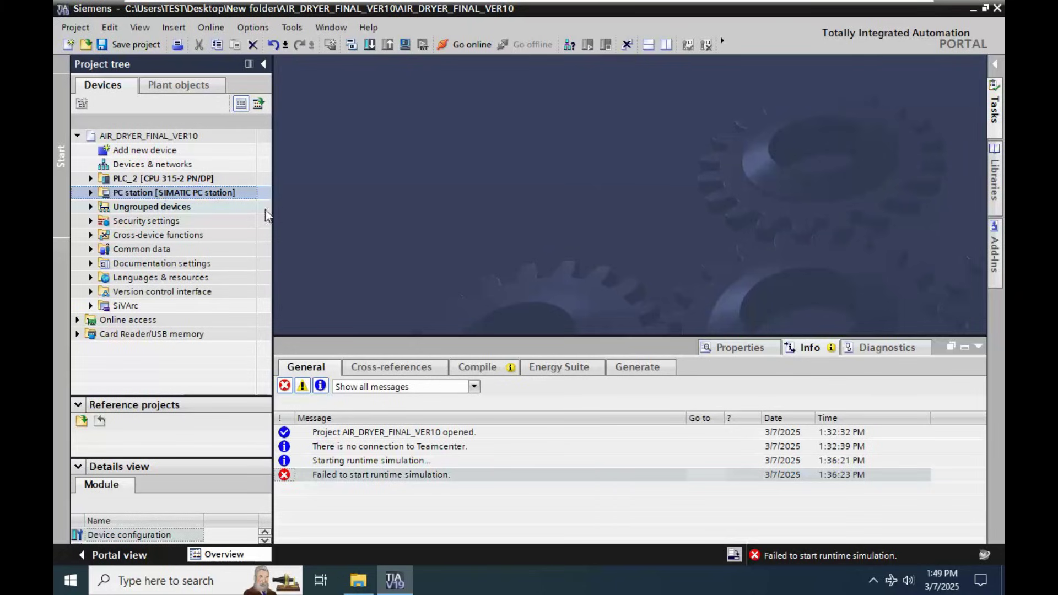
# Compile the PC station's software with a full rebuild.
pyautogui.click(185, 197)
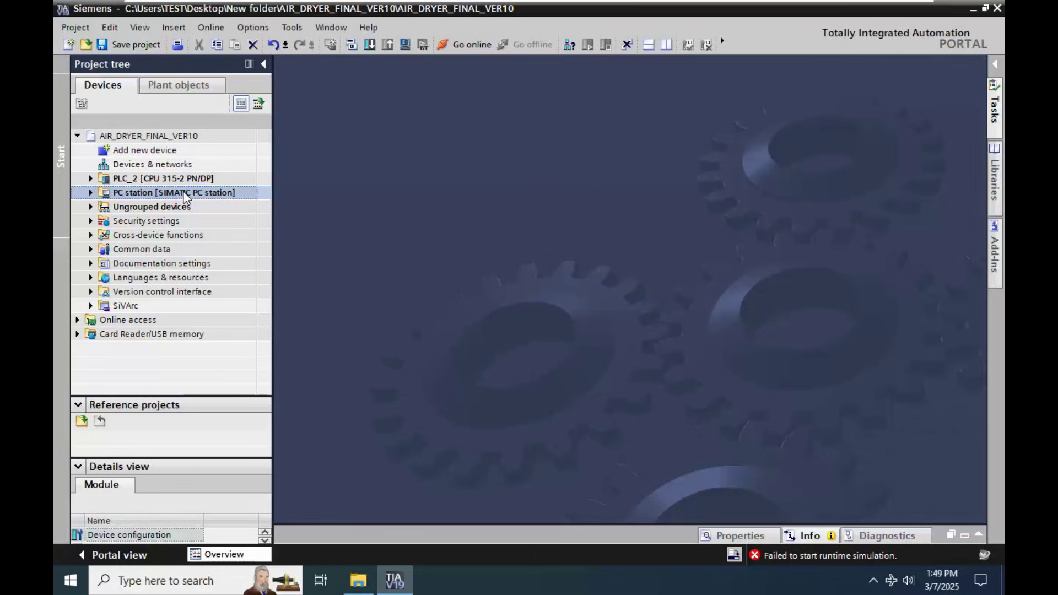
pyautogui.click(90, 193)
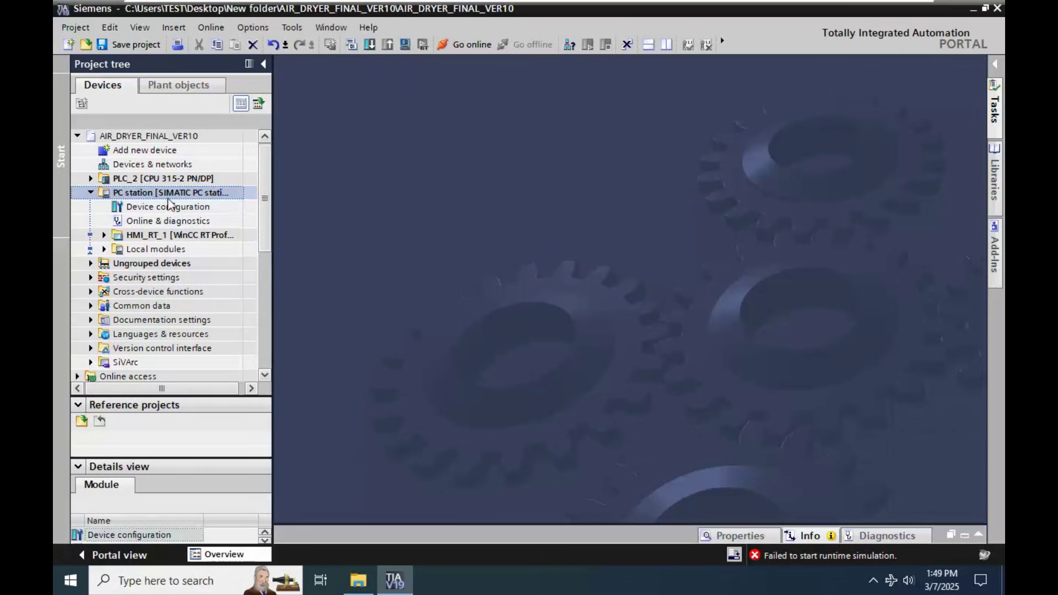
pyautogui.rightClick(165, 196)
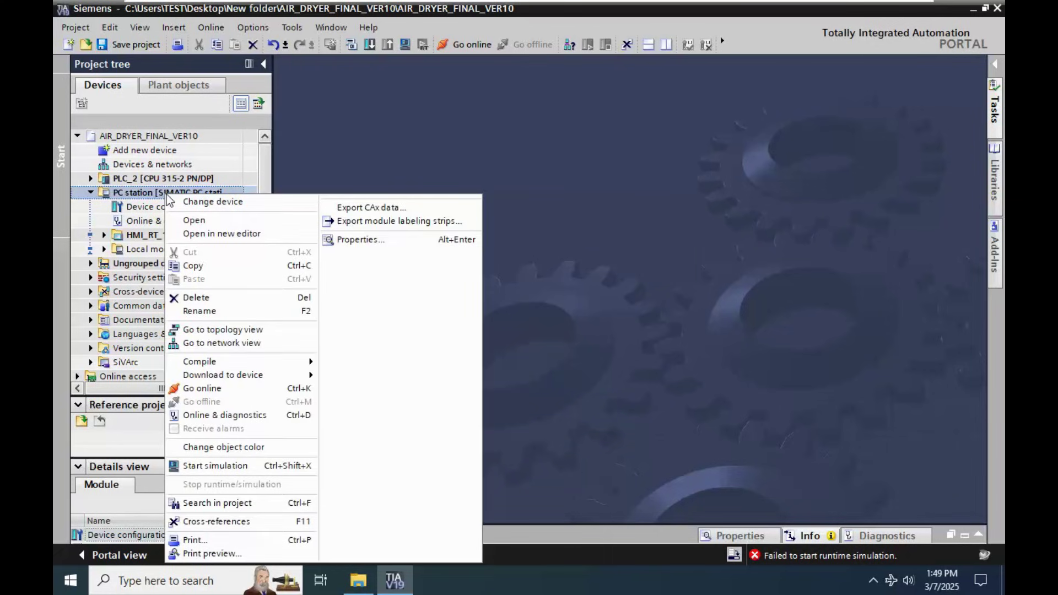
pyautogui.moveTo(319, 376)
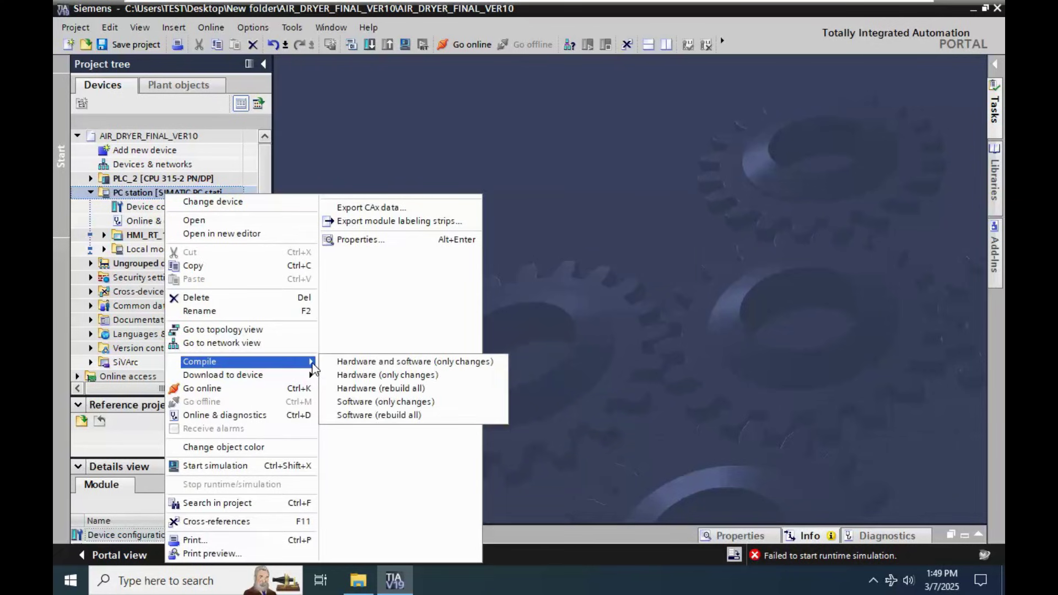
pyautogui.click(422, 415)
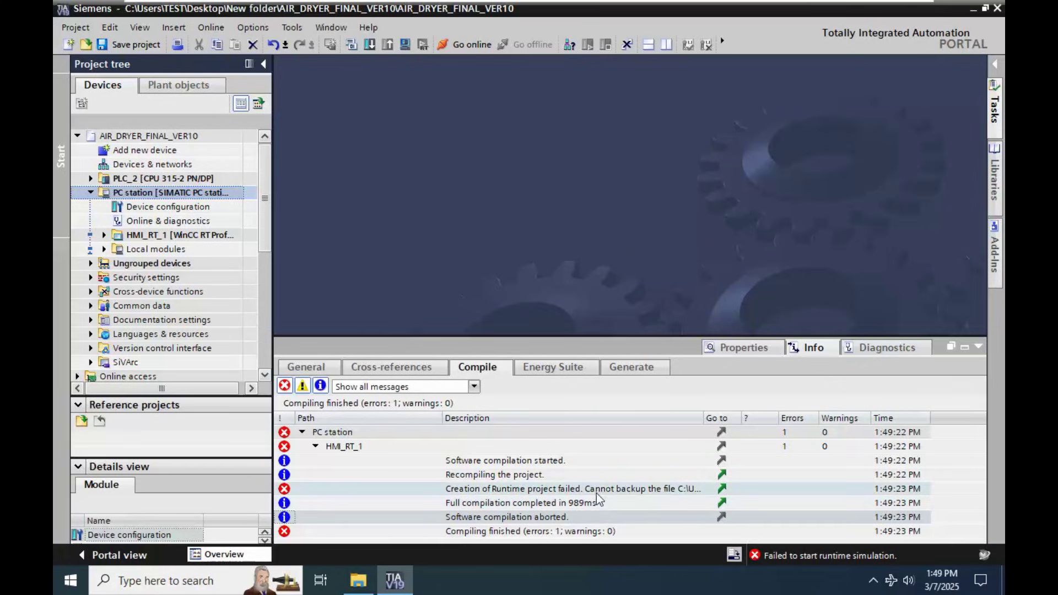
# Widen the description column in the compile results and examine the full Runtime project error message.
pyautogui.click(596, 492)
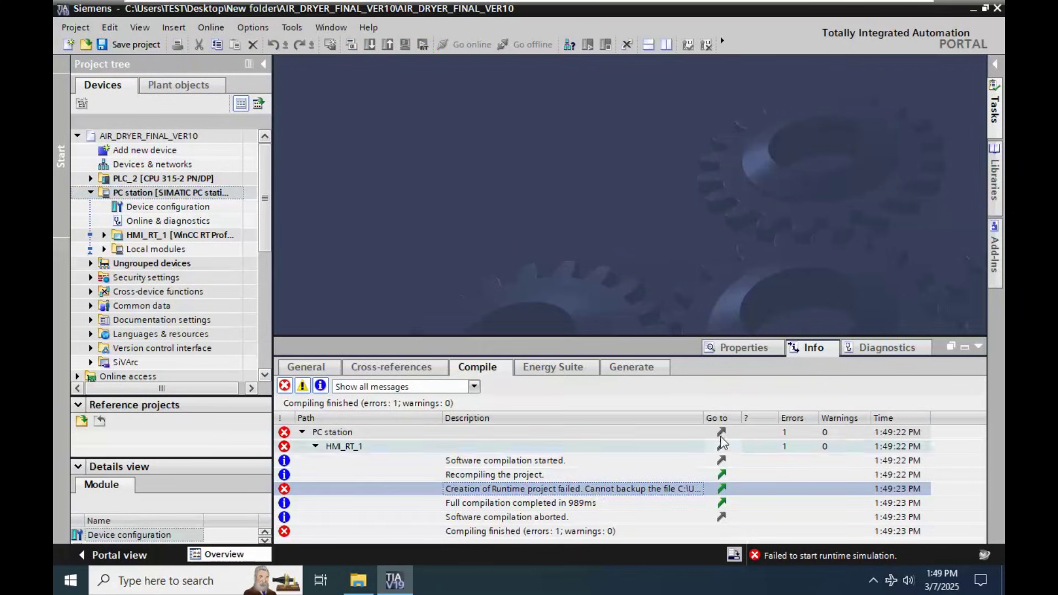
pyautogui.moveTo(706, 423); pyautogui.dragTo(852, 430)
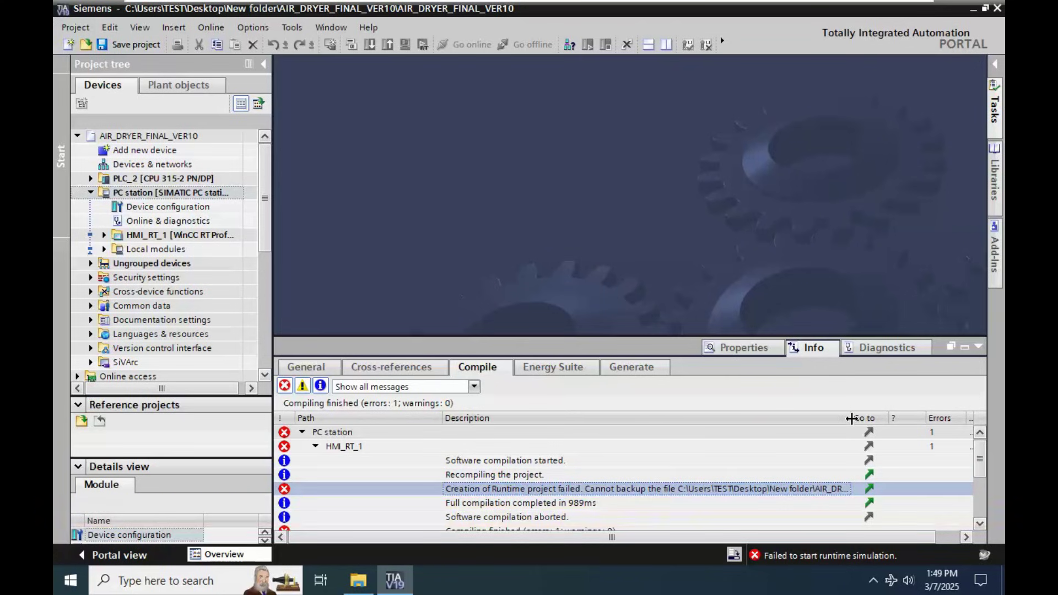
pyautogui.moveTo(866, 418); pyautogui.dragTo(882, 432)
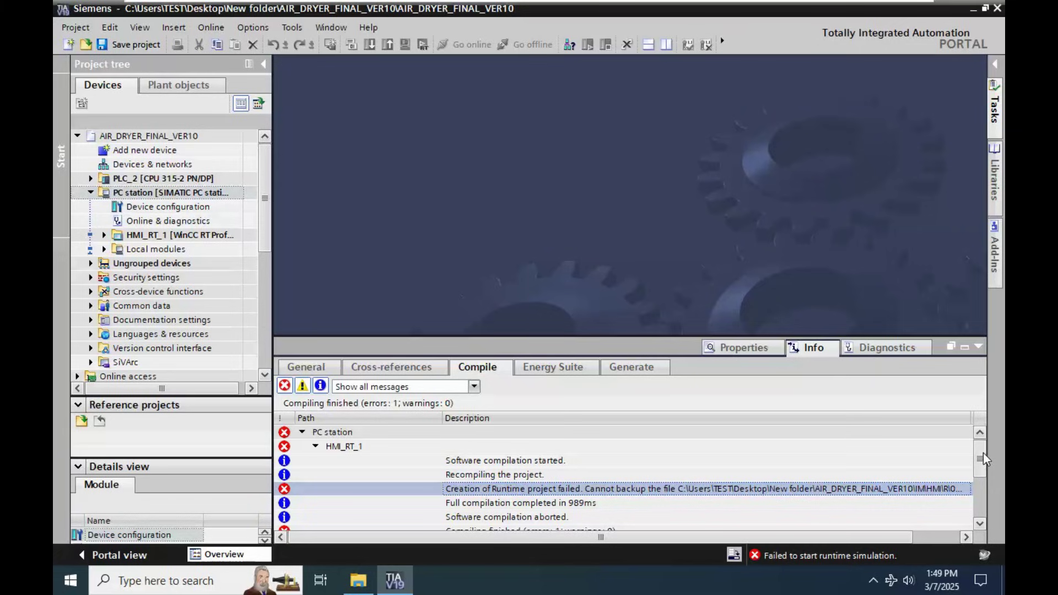
pyautogui.moveTo(985, 460); pyautogui.dragTo(986, 477)
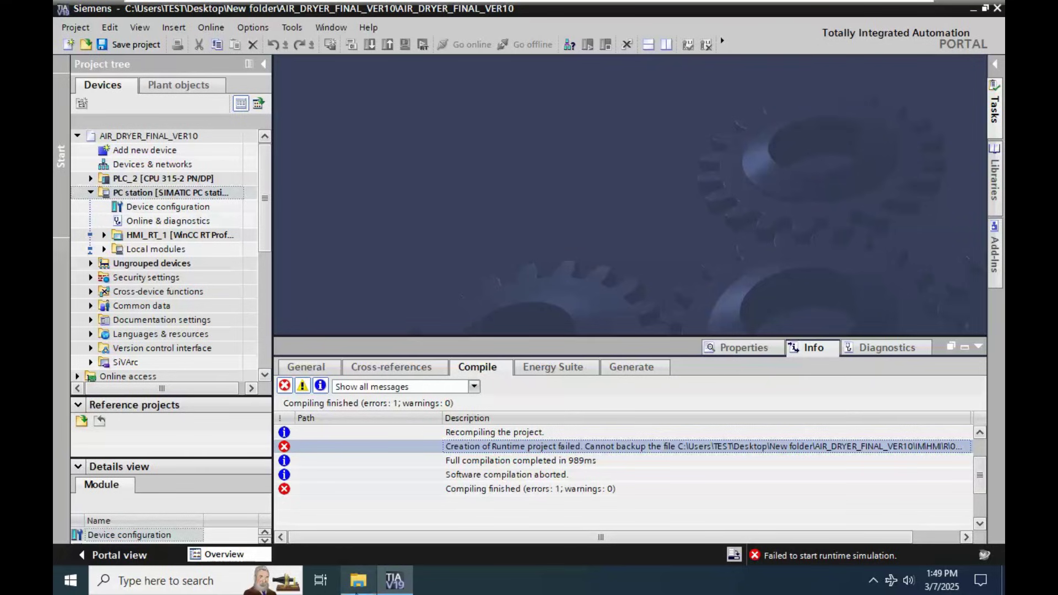
# Open SQL Server 2019 Configuration Manager, allowing it to make changes, and stop the WinCC instance's SQL Server service.
pyautogui.click(191, 588)
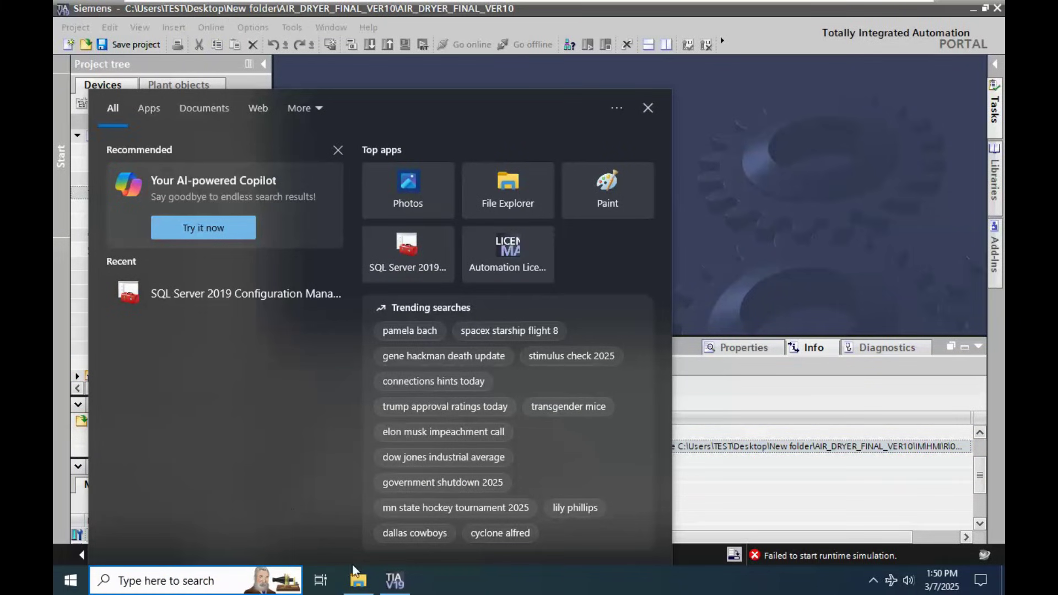
pyautogui.click(357, 579)
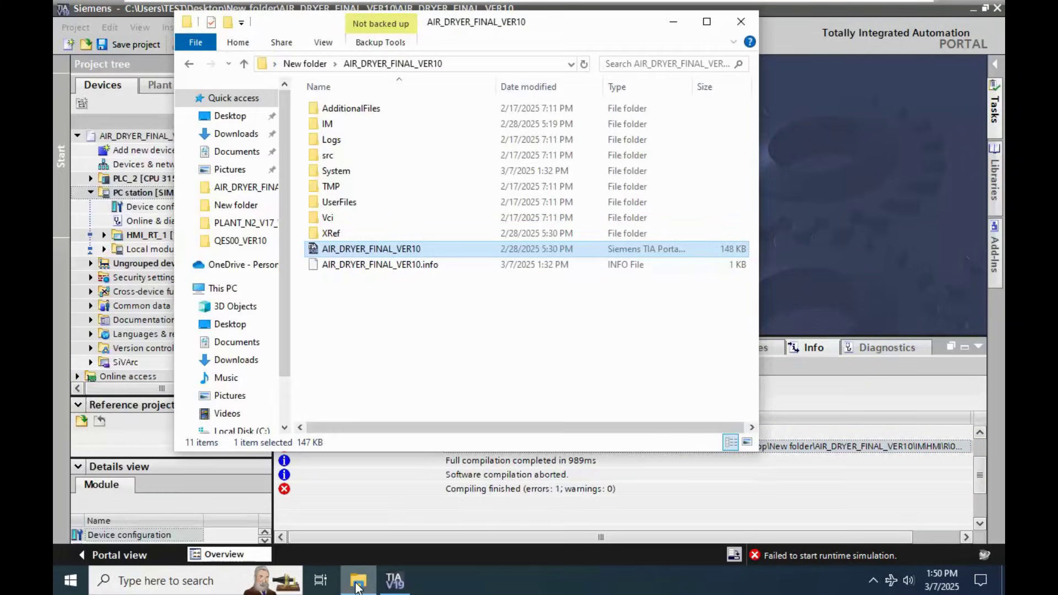
pyautogui.click(194, 591)
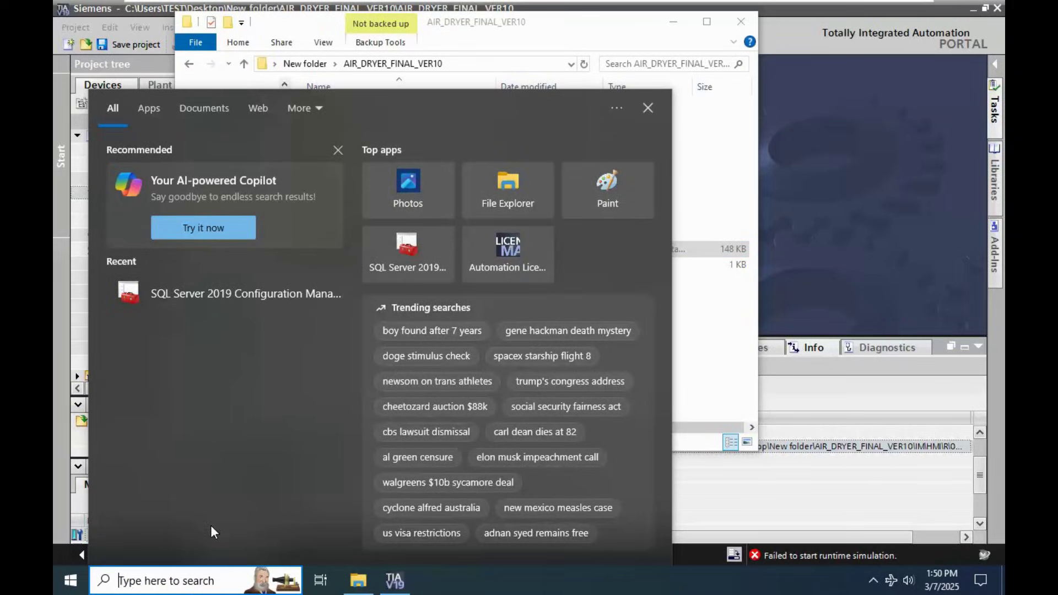
pyautogui.write('sq')
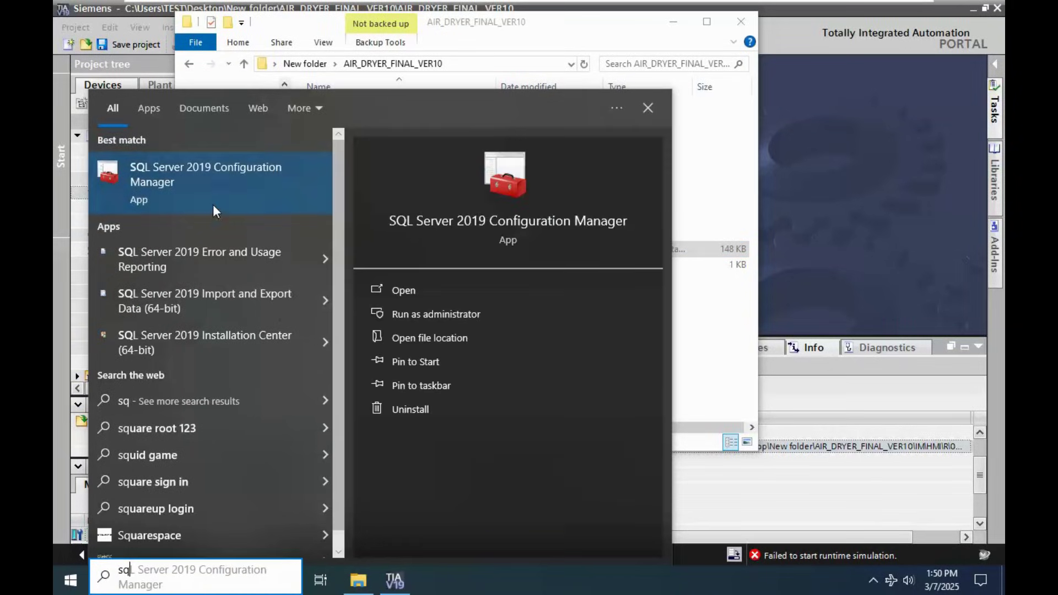
pyautogui.click(221, 175)
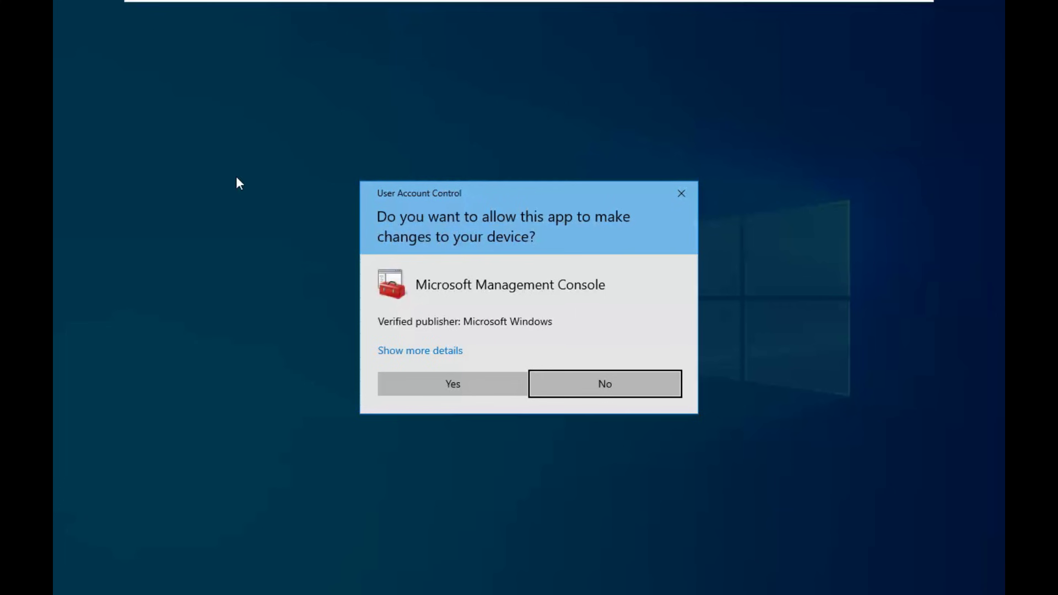
pyautogui.click(512, 392)
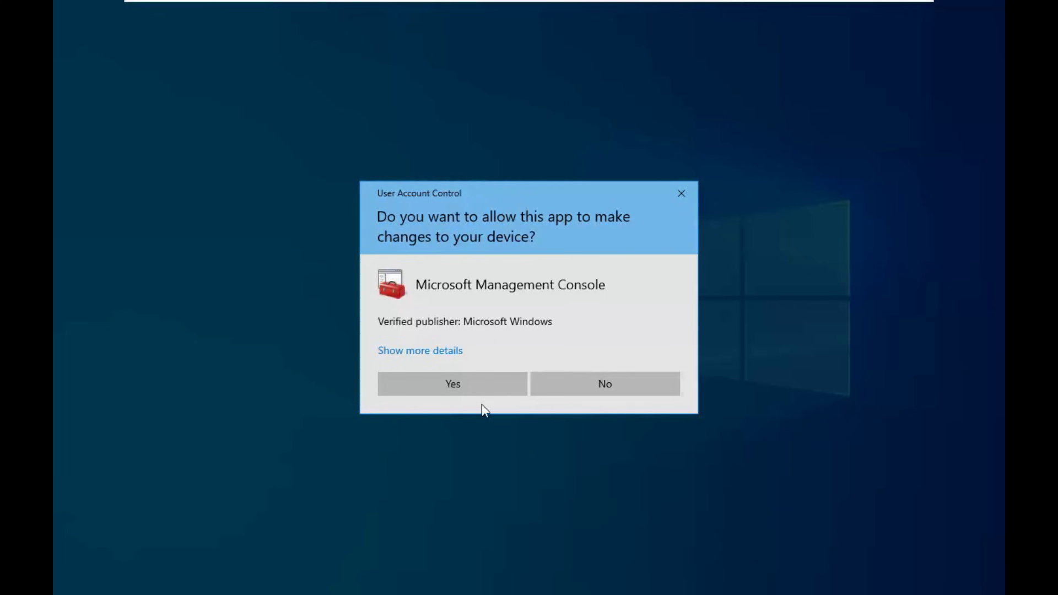
pyautogui.click(463, 393)
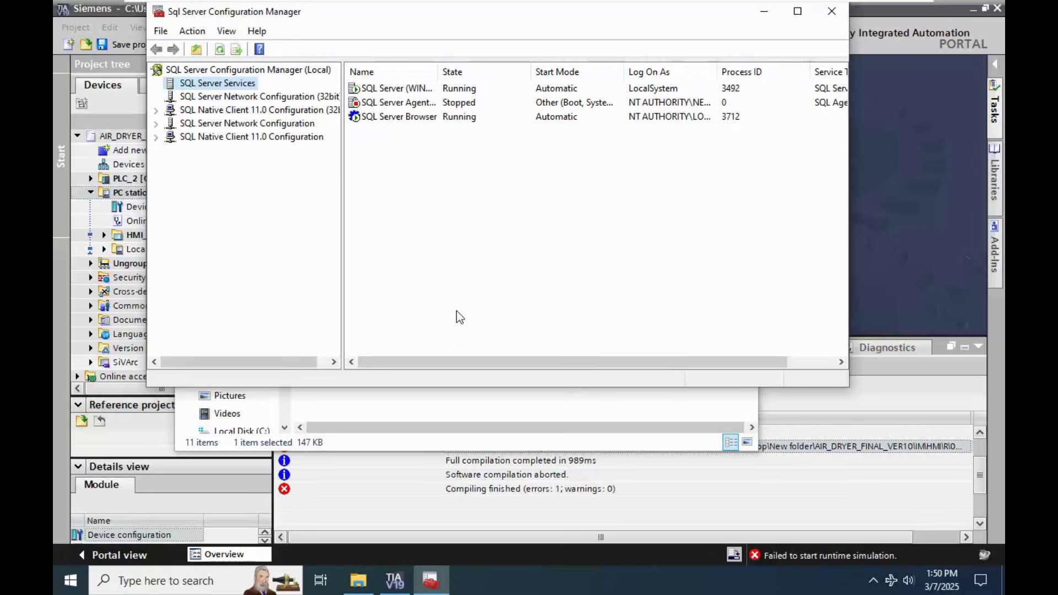
pyautogui.rightClick(373, 92)
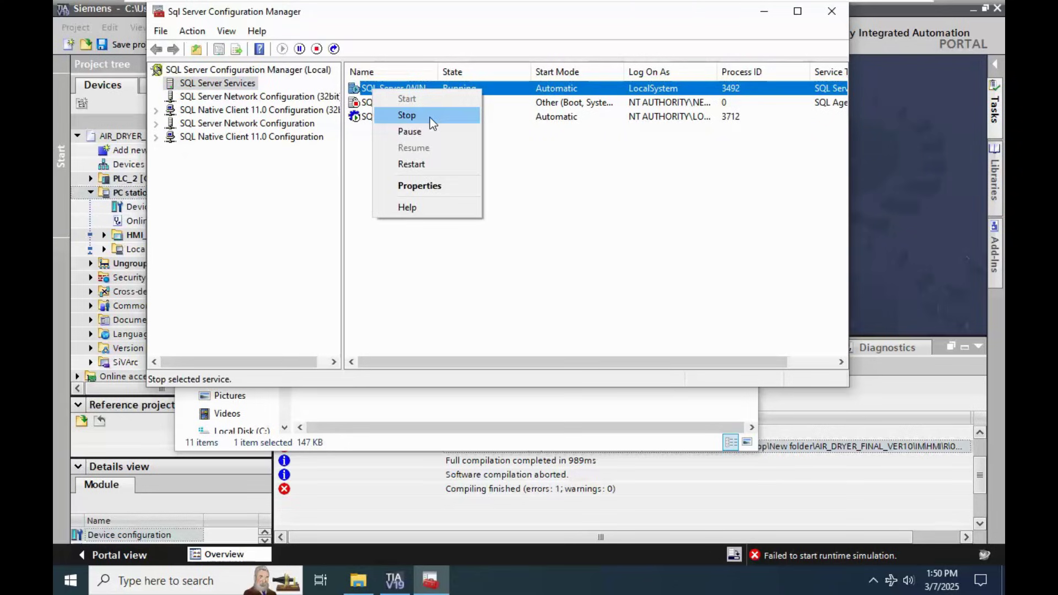
pyautogui.click(430, 116)
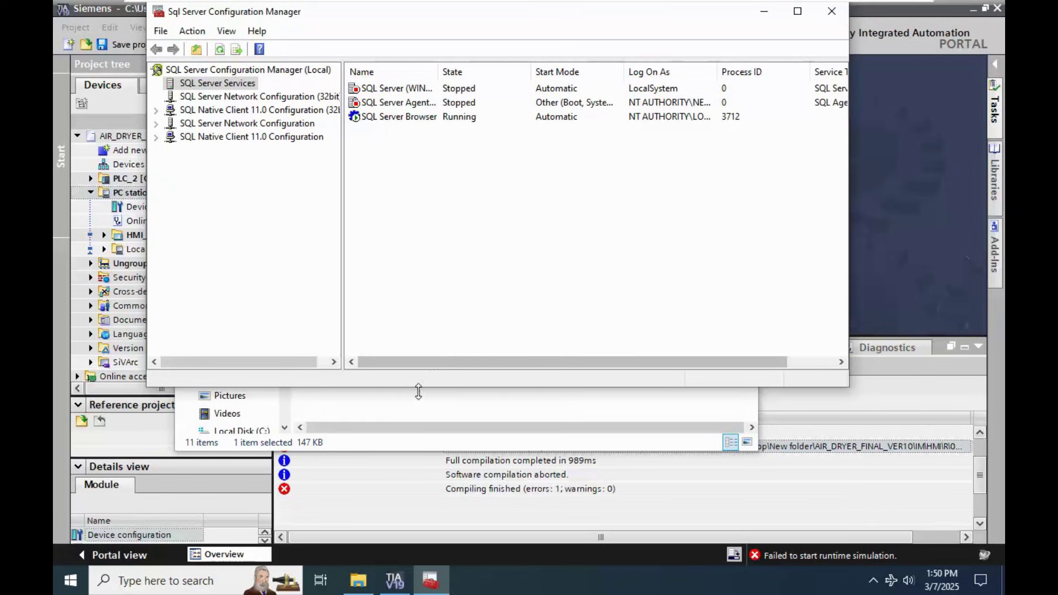
# Switch to File Explorer and try to permanently delete the IM folder inside AIR_DRYER_FINAL_VER10.
pyautogui.click(420, 406)
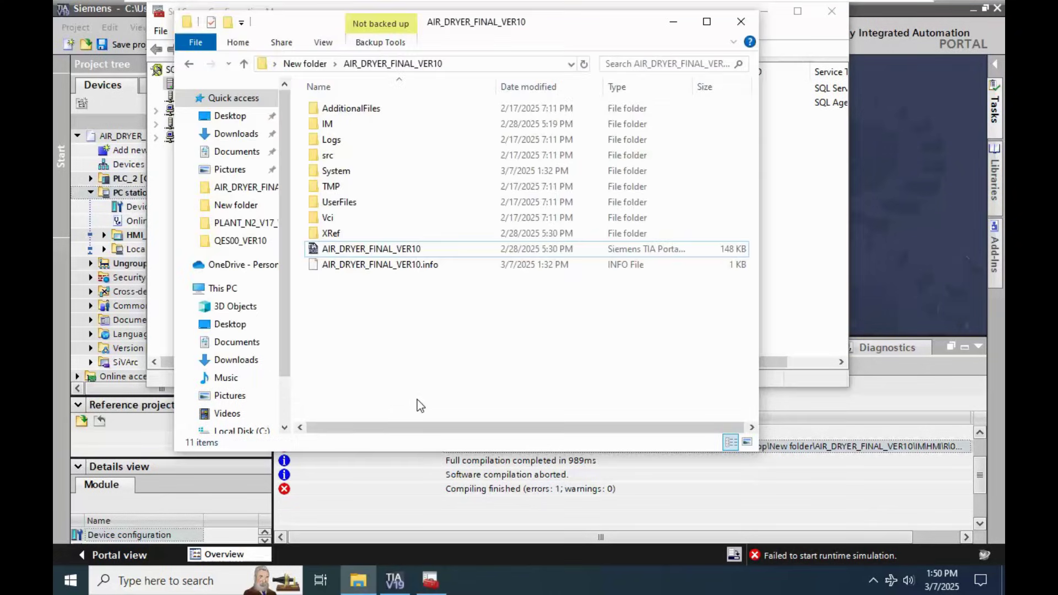
pyautogui.click(327, 127)
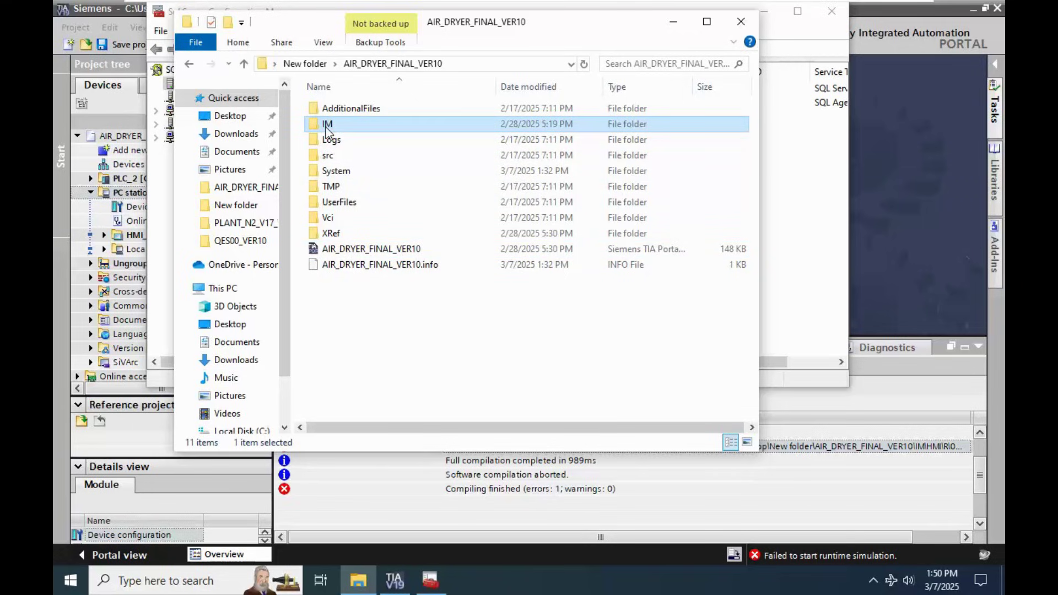
pyautogui.hotkey('shift', 'Delete')
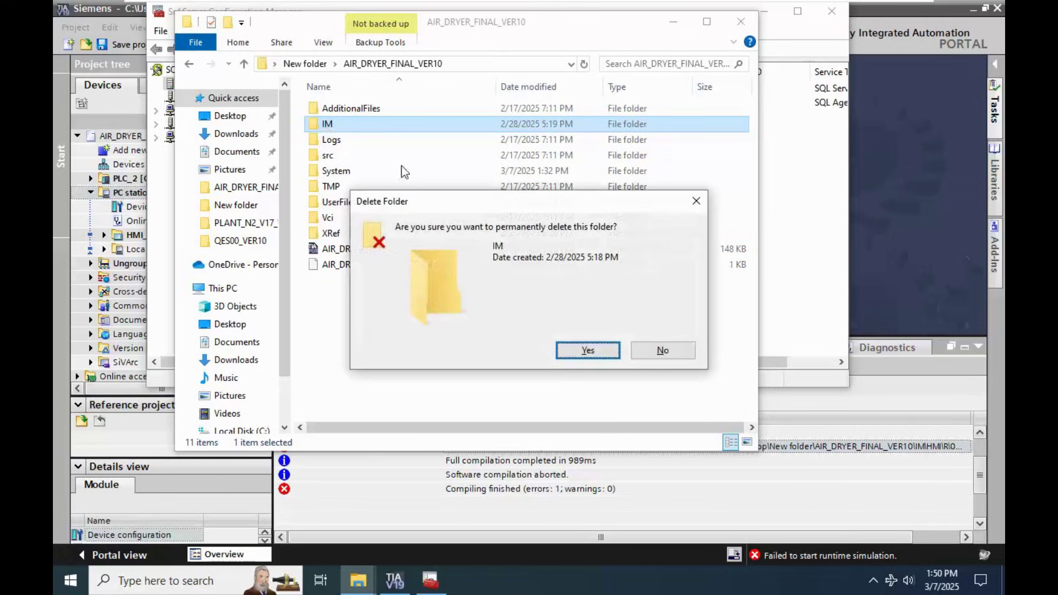
pyautogui.click(603, 350)
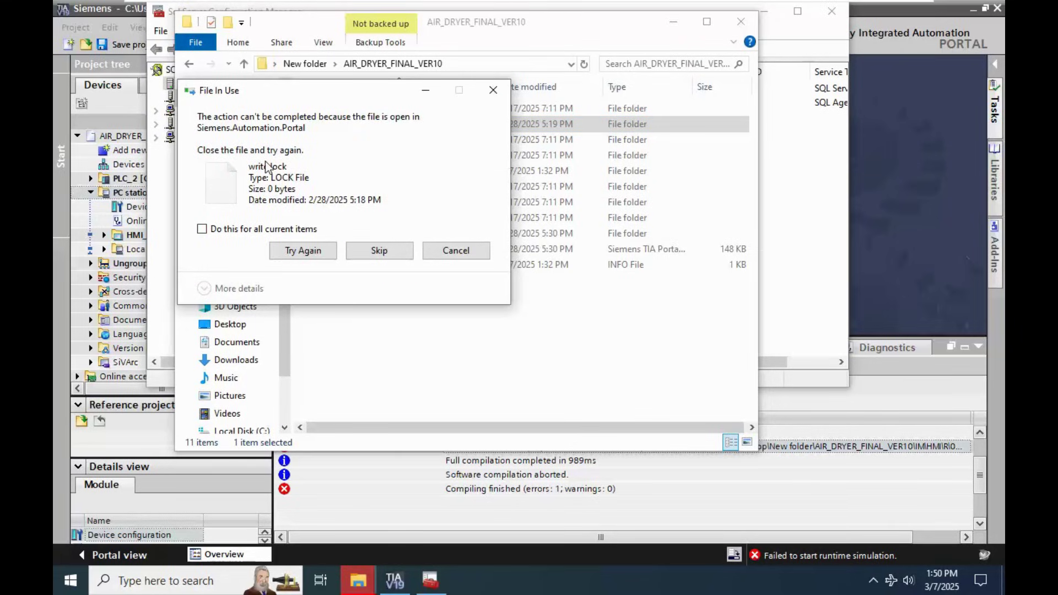
# Switch to TIA Portal and try to close the AIR_DRYER_FINAL_VER10 project, saving its changes.
pyautogui.click(67, 31)
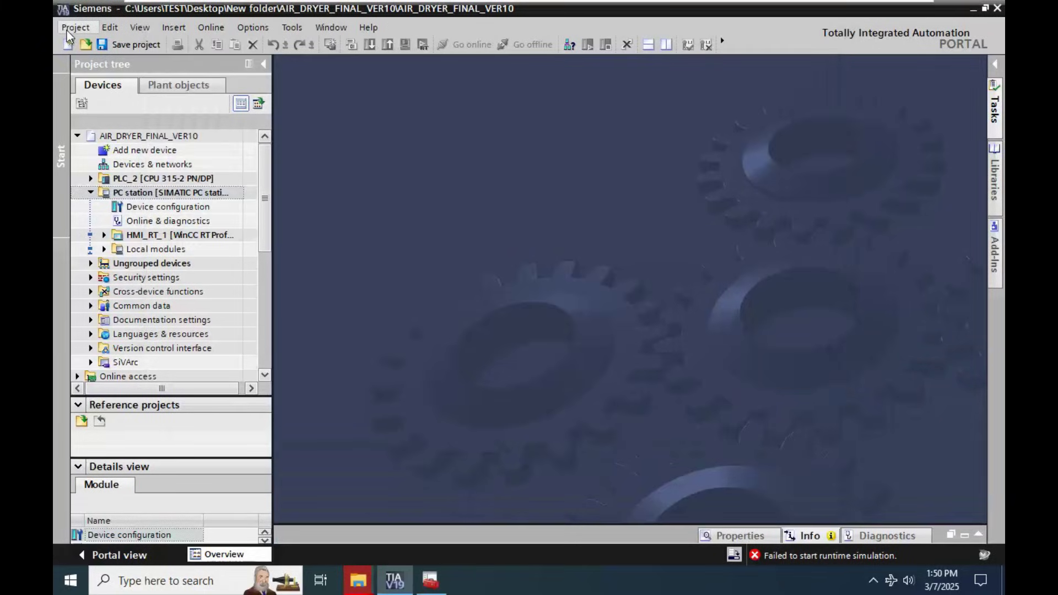
pyautogui.click(67, 29)
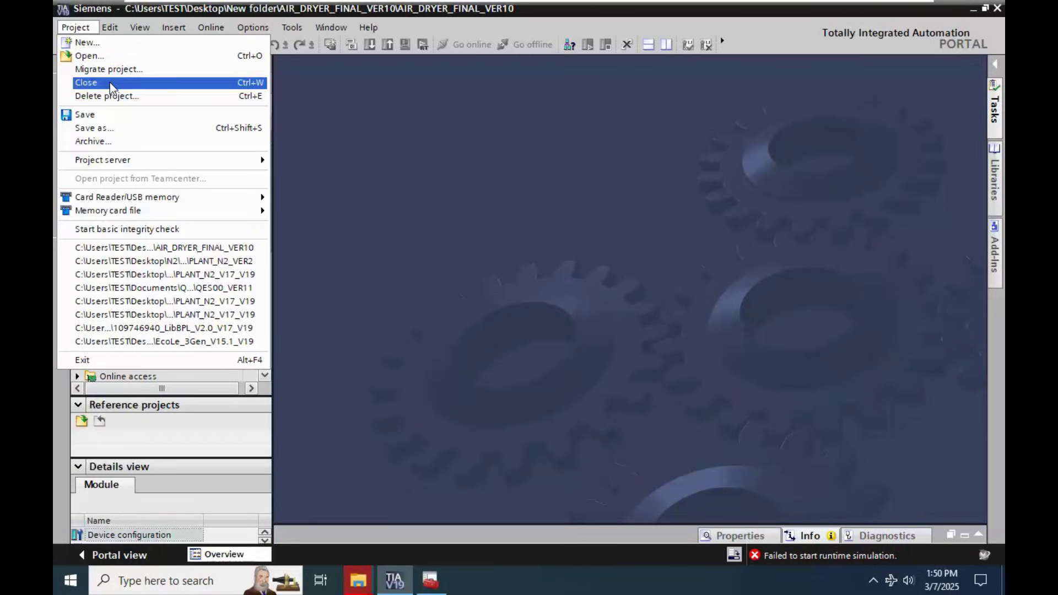
pyautogui.click(110, 82)
pyautogui.click(521, 312)
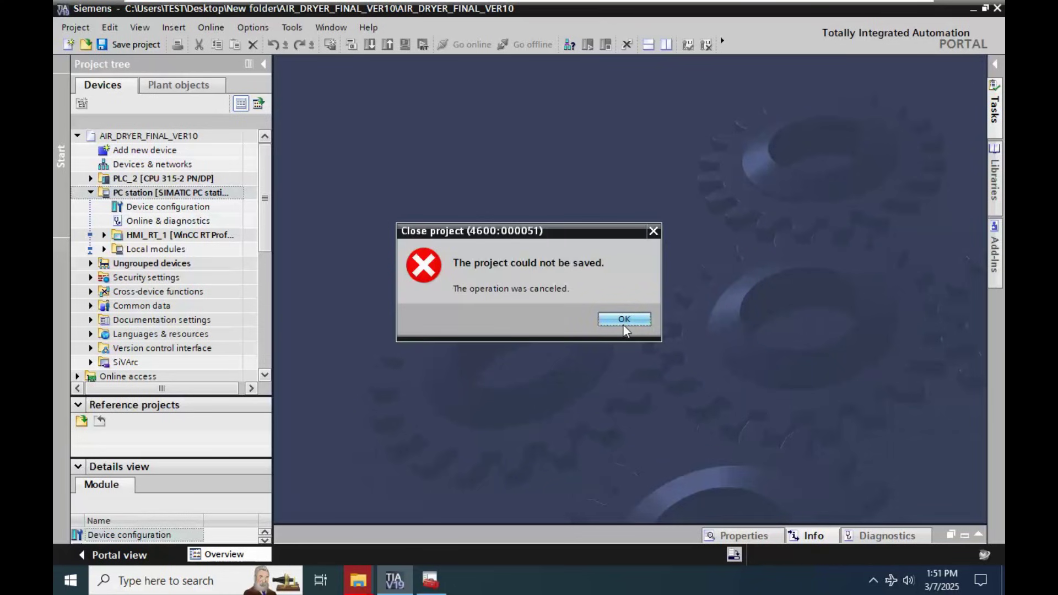
pyautogui.click(624, 325)
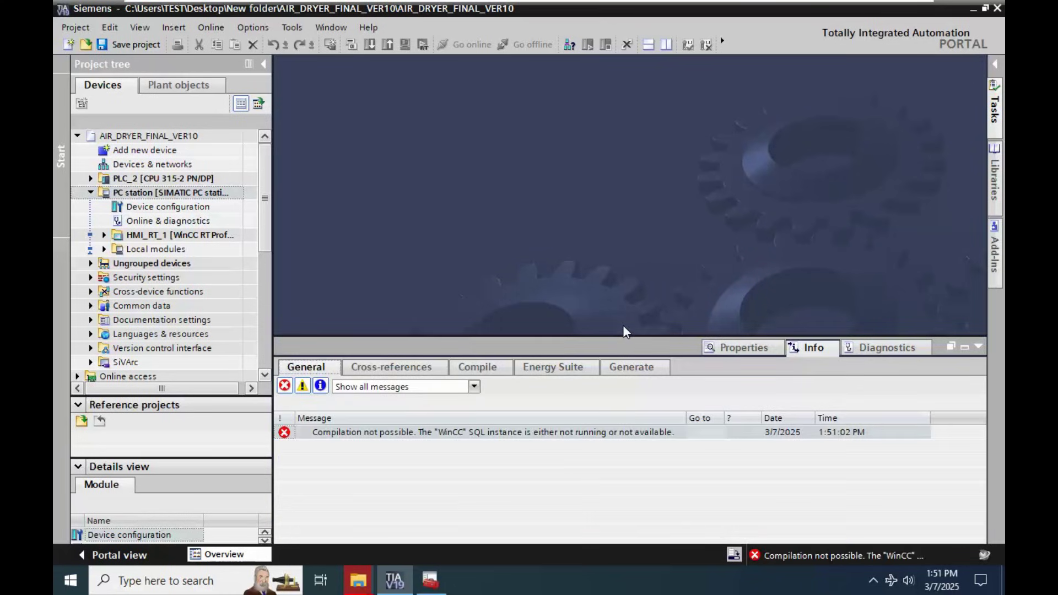
# Switch to SQL Server Configuration Manager and start the WinCC instance's SQL Server service again.
pyautogui.click(431, 580)
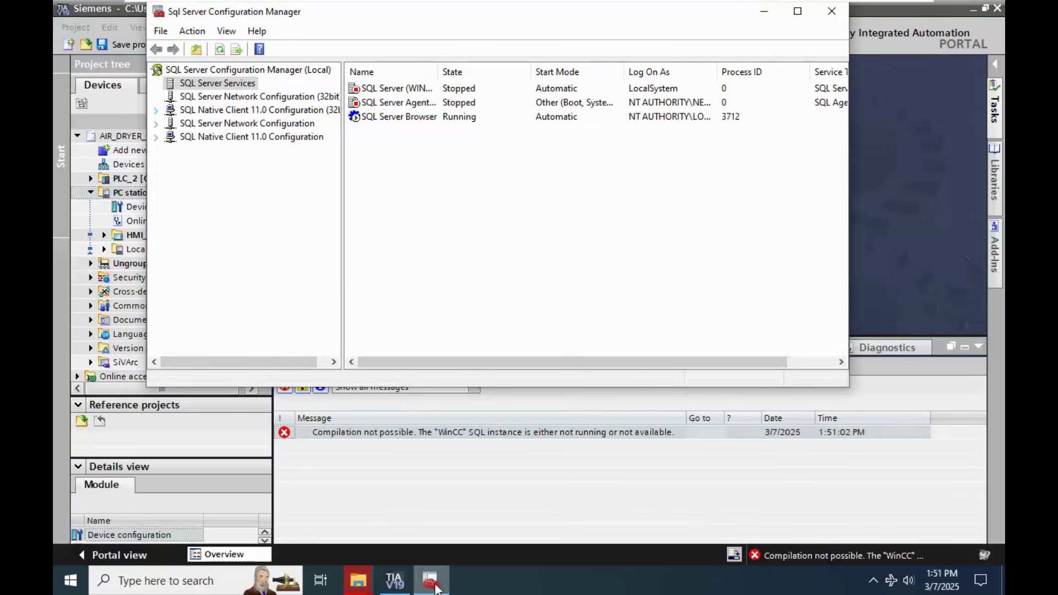
pyautogui.rightClick(366, 89)
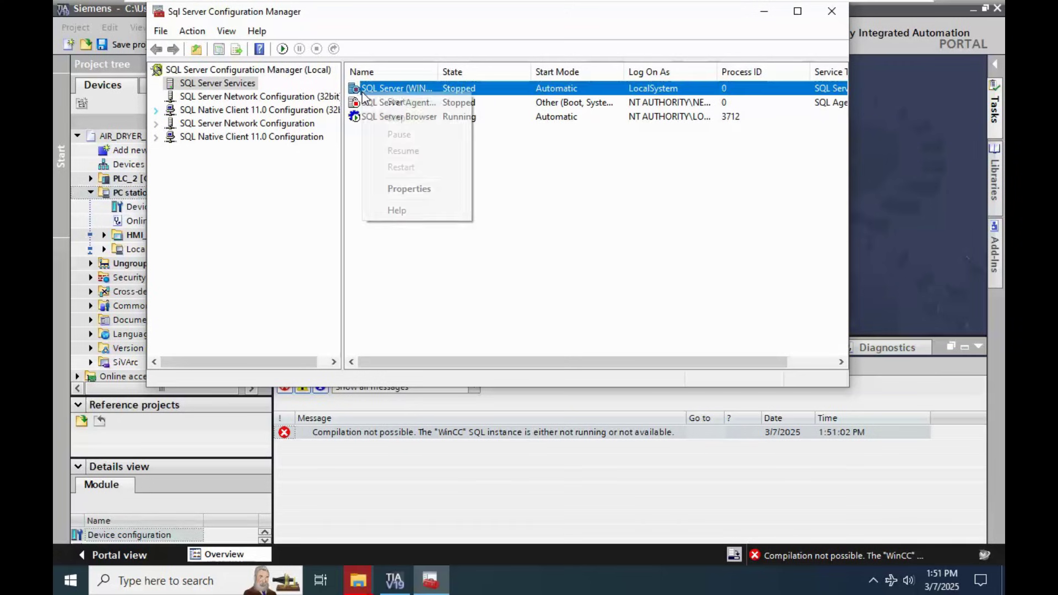
pyautogui.click(403, 102)
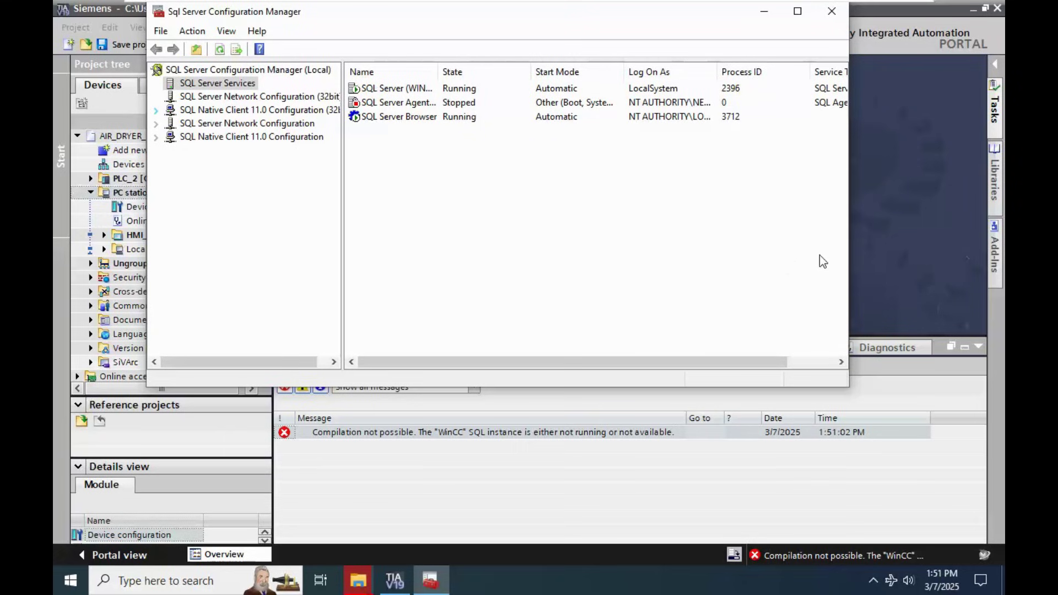
# Return to TIA Portal and retry closing the project with its changes saved.
pyautogui.click(901, 240)
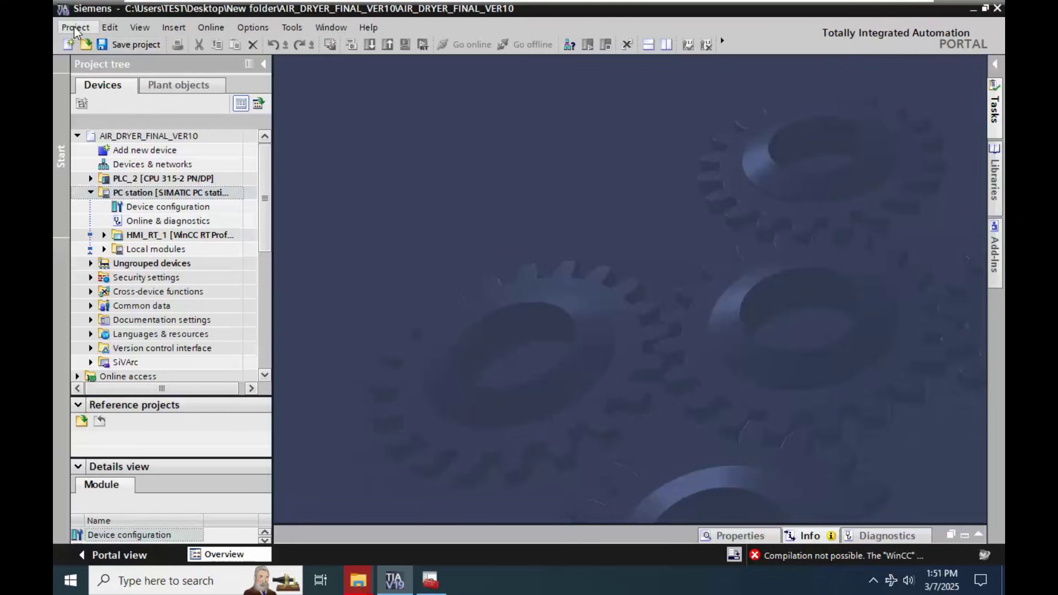
pyautogui.click(76, 27)
pyautogui.click(107, 83)
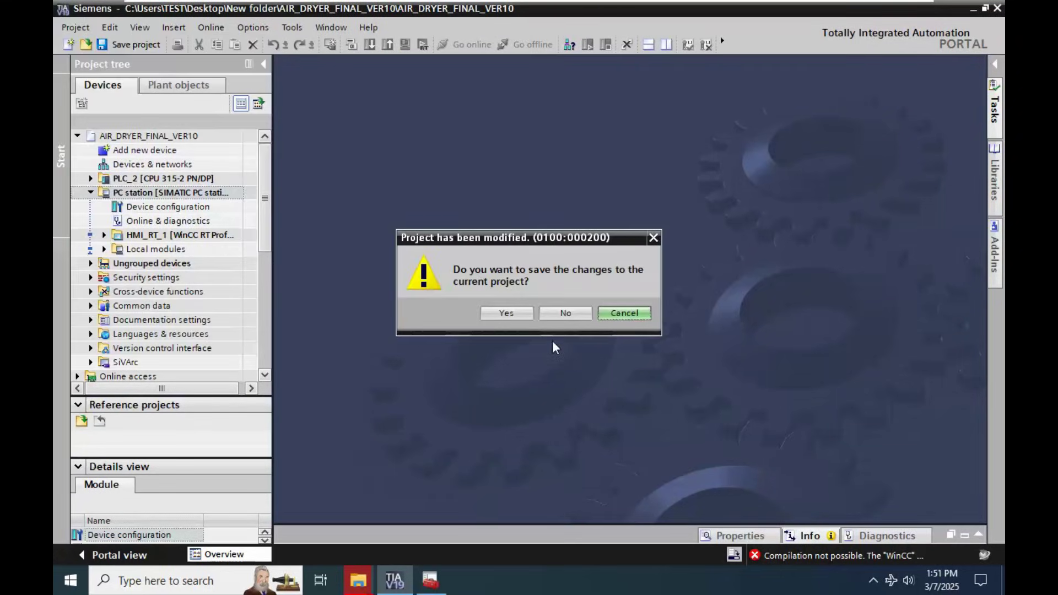
pyautogui.click(523, 317)
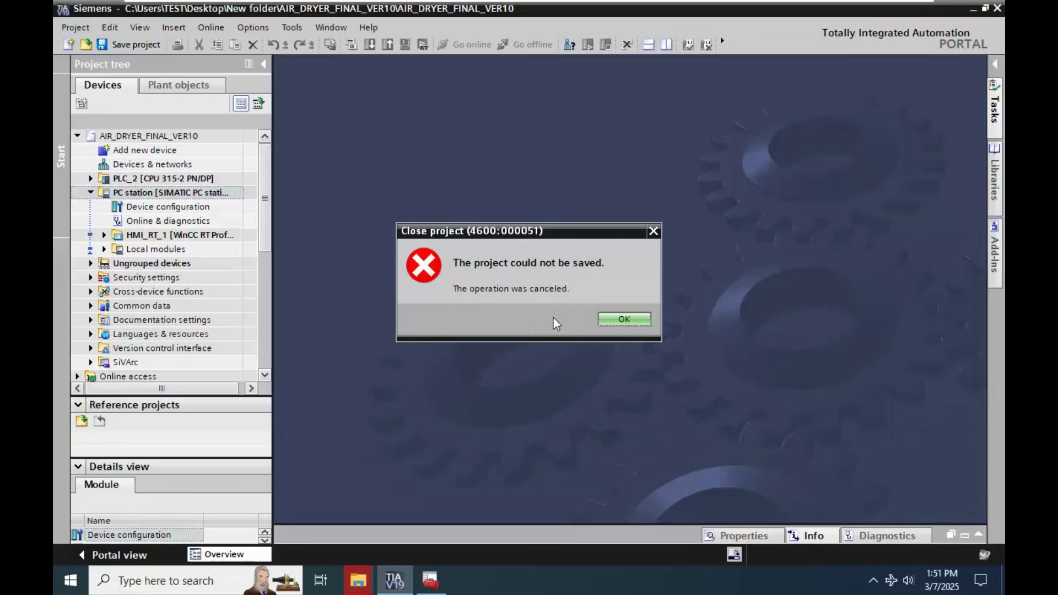
pyautogui.click(614, 324)
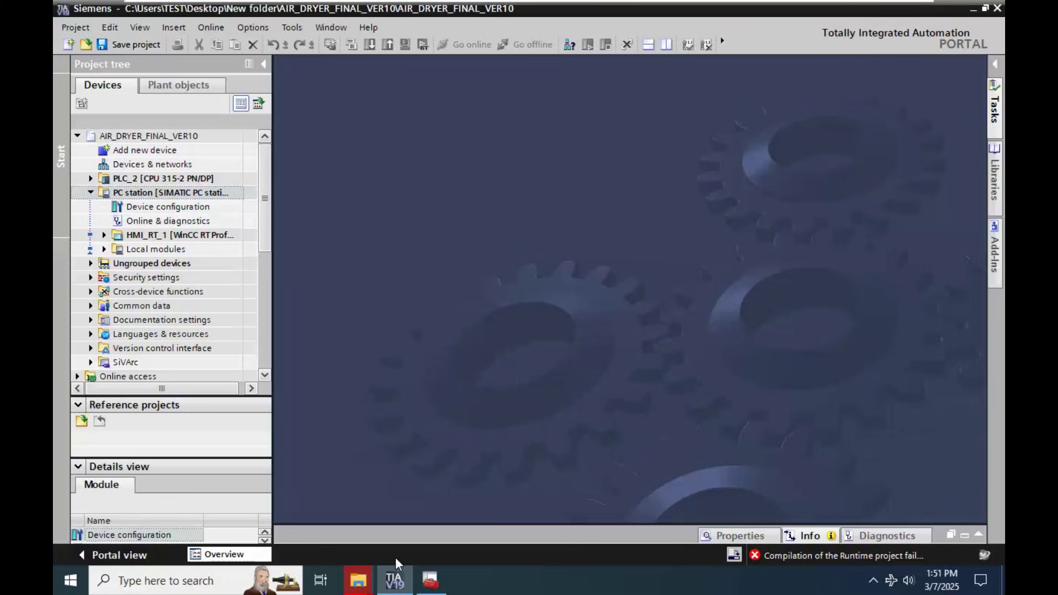
# Cancel the pending deletion of the IM folder in the File In Use dialog.
pyautogui.moveTo(358, 581)
pyautogui.click(440, 511)
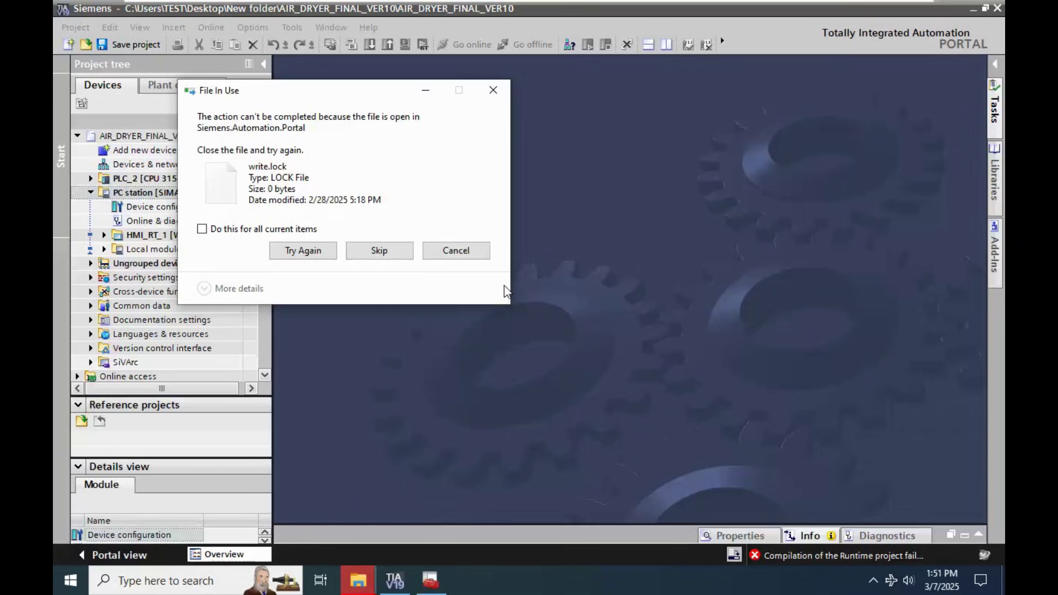
pyautogui.click(461, 252)
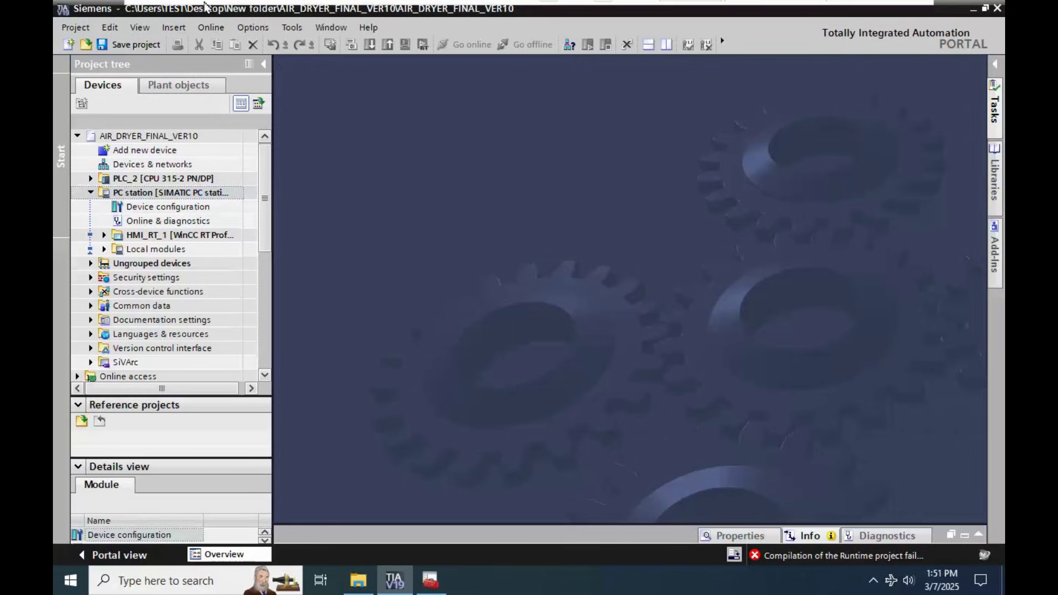
# Close the AIR_DRYER_FINAL_VER10 project without saving its changes.
pyautogui.click(75, 27)
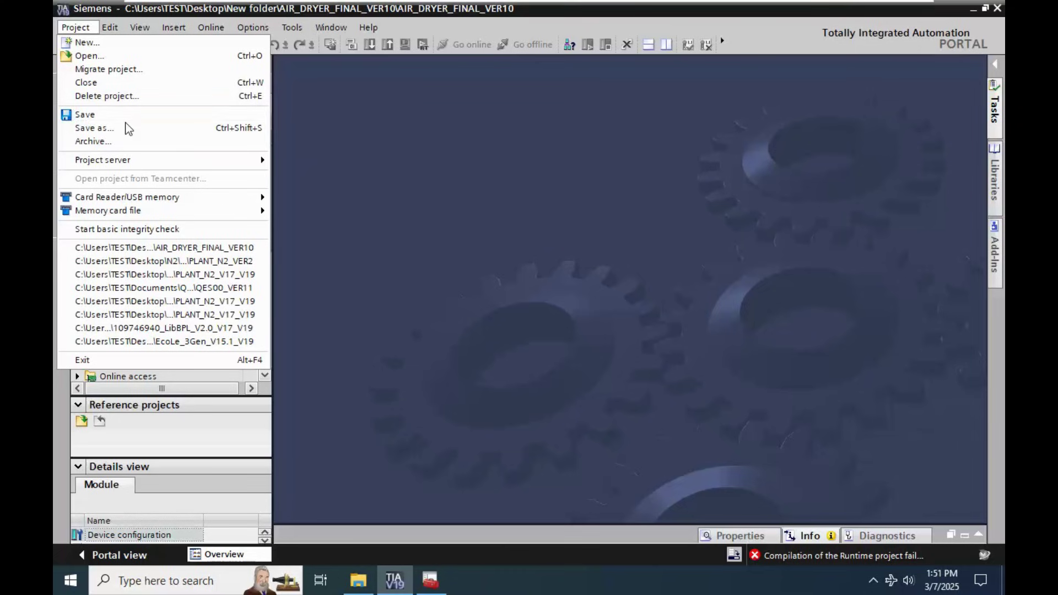
pyautogui.click(154, 82)
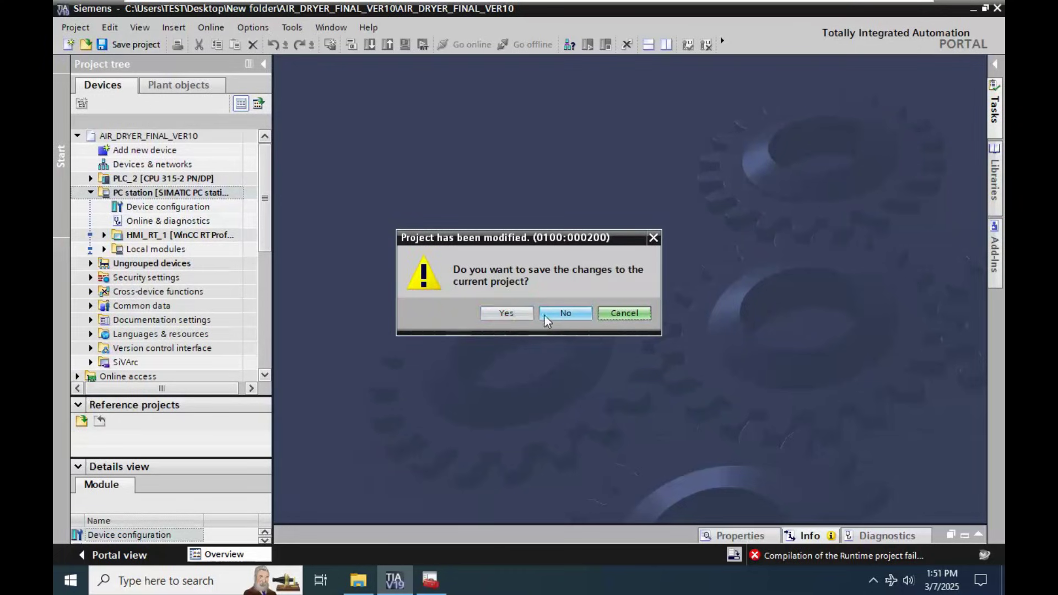
pyautogui.click(560, 314)
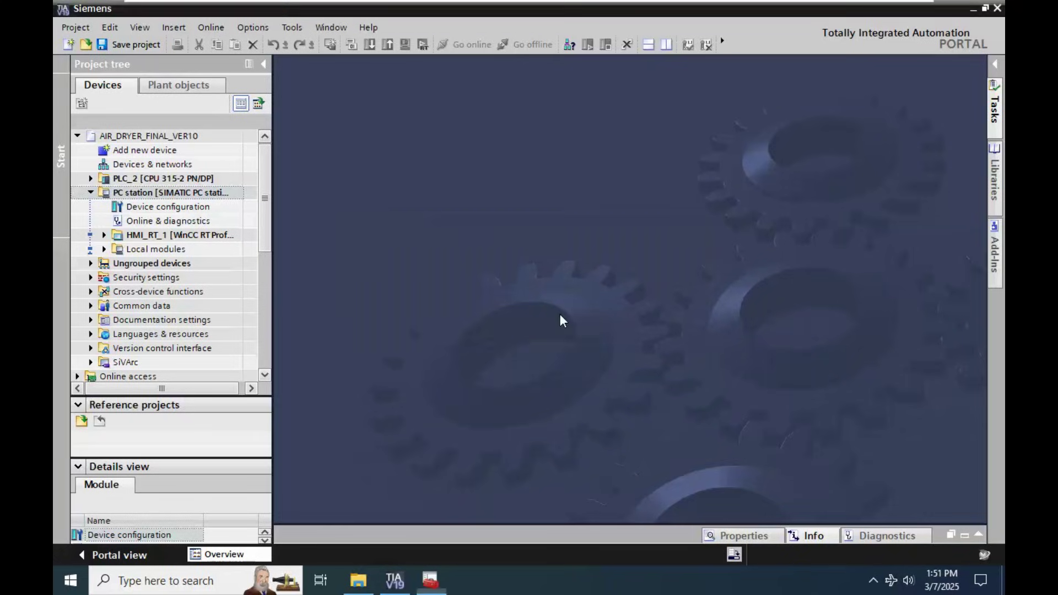
# Switch to File Explorer and permanently delete the IM folder from the AIR_DRYER_FINAL_VER10 project folder.
pyautogui.click(359, 580)
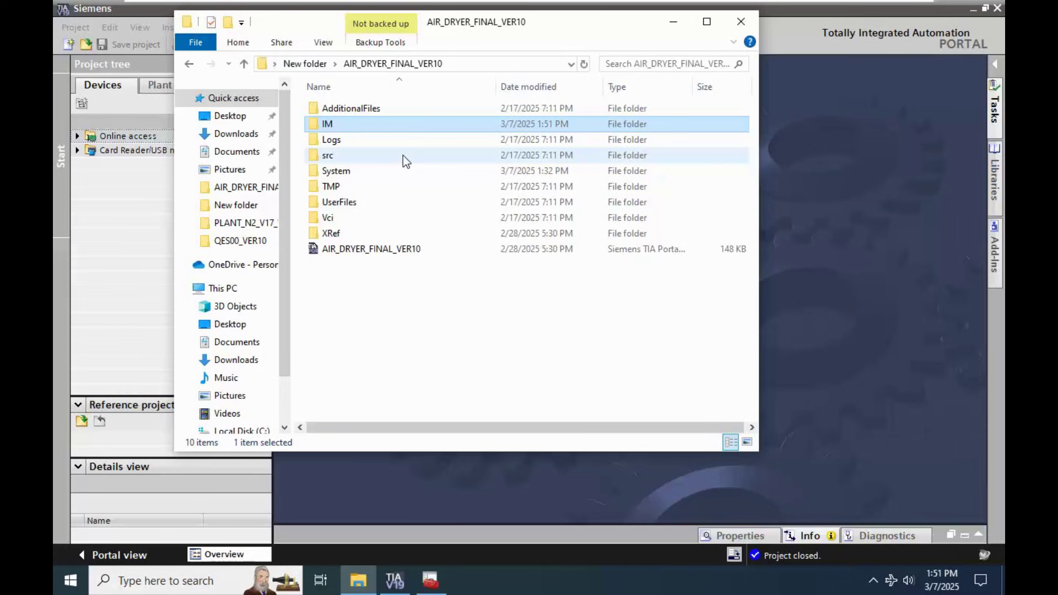
pyautogui.hotkey('shift', 'Delete')
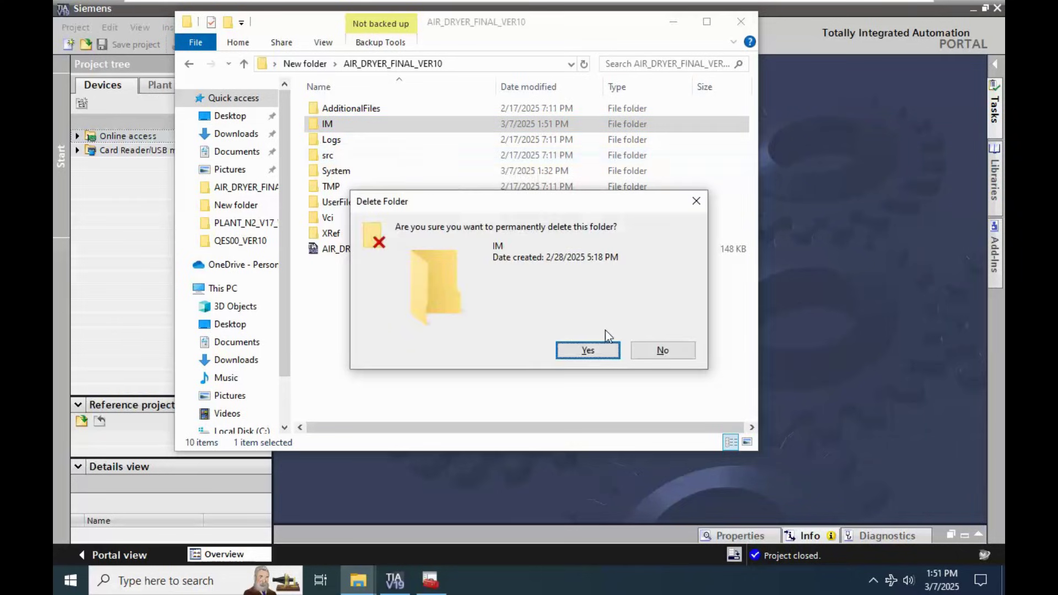
pyautogui.click(581, 354)
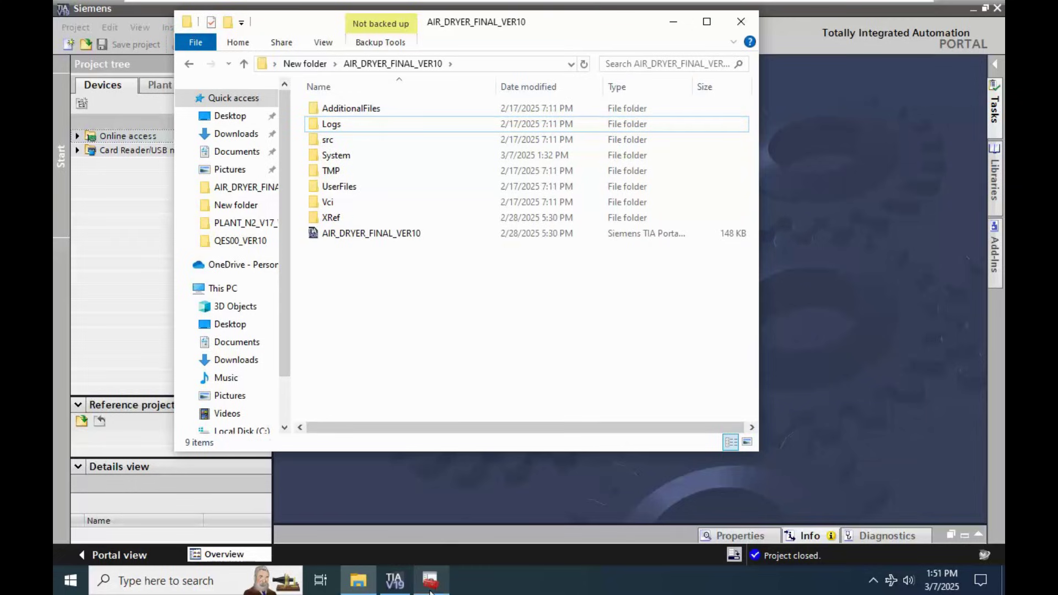
# Switch to SQL Server Configuration Manager and check the state of the SQL Server (WINCC) service.
pyautogui.click(431, 589)
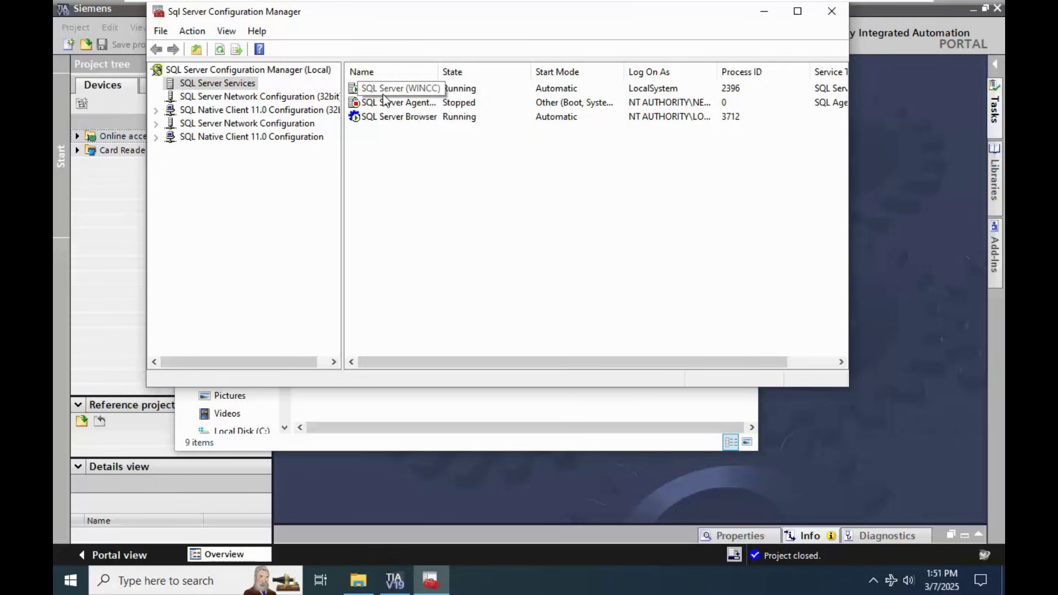
pyautogui.rightClick(384, 94)
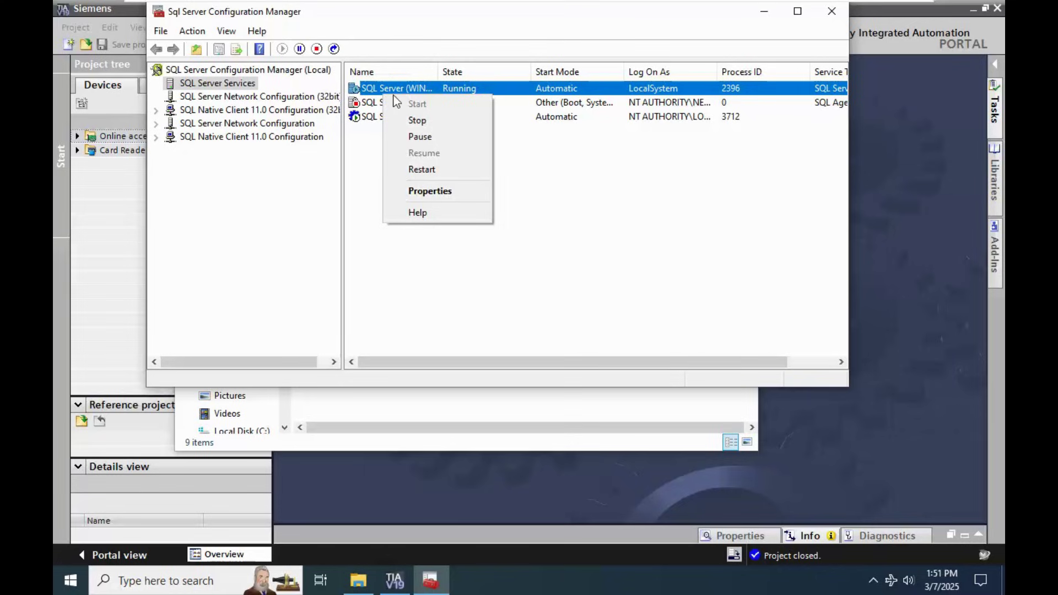
pyautogui.click(560, 144)
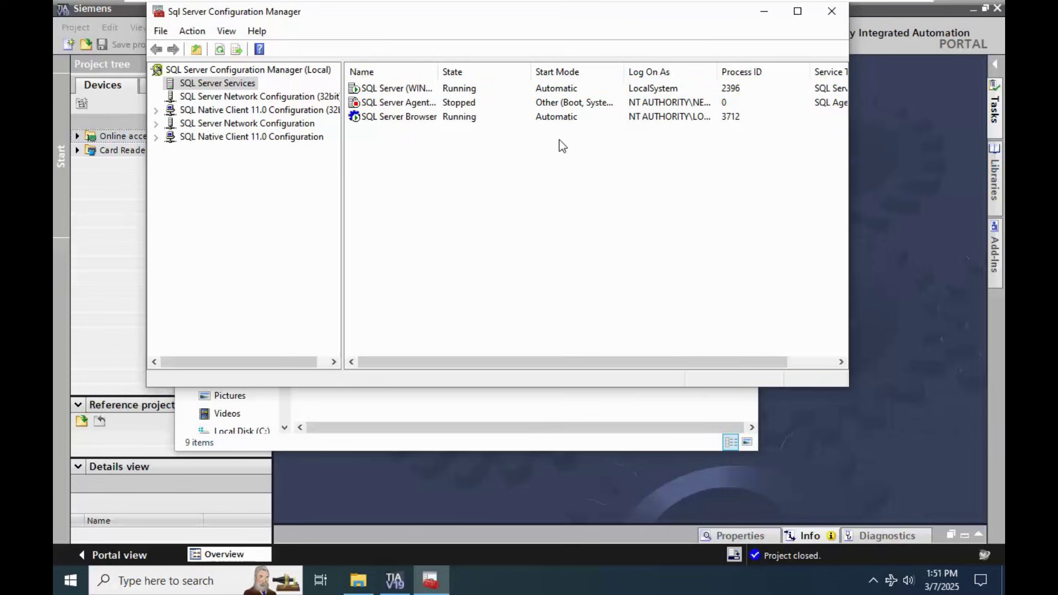
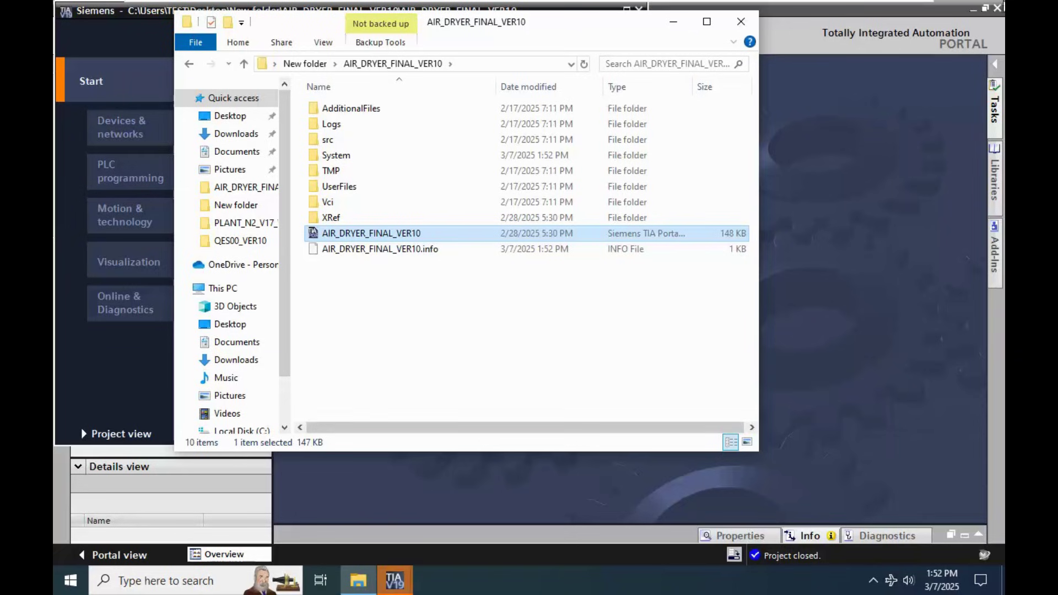
pyautogui.moveTo(915, 6)
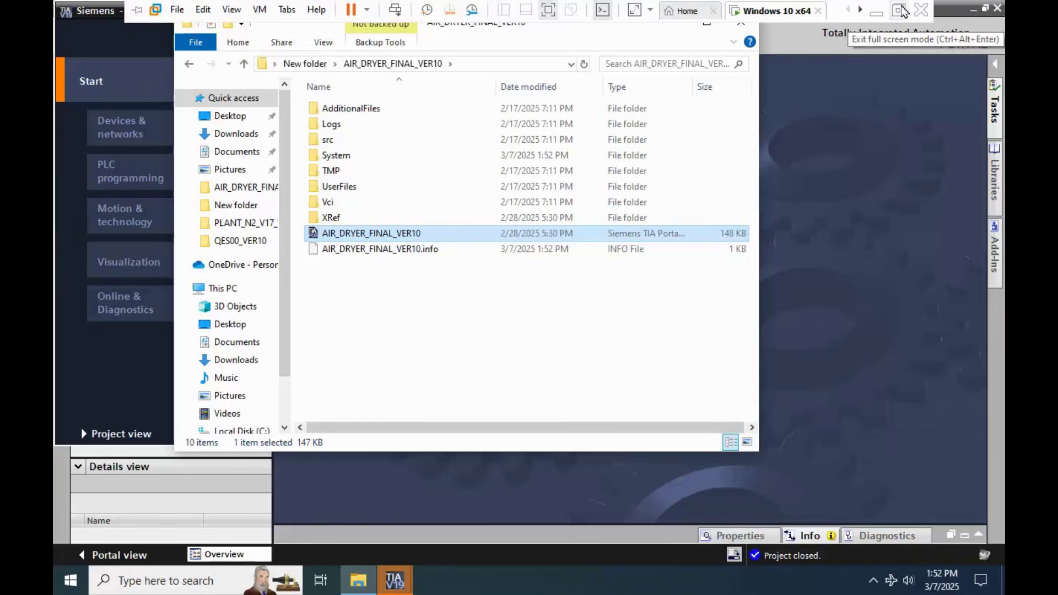
pyautogui.click(900, 10)
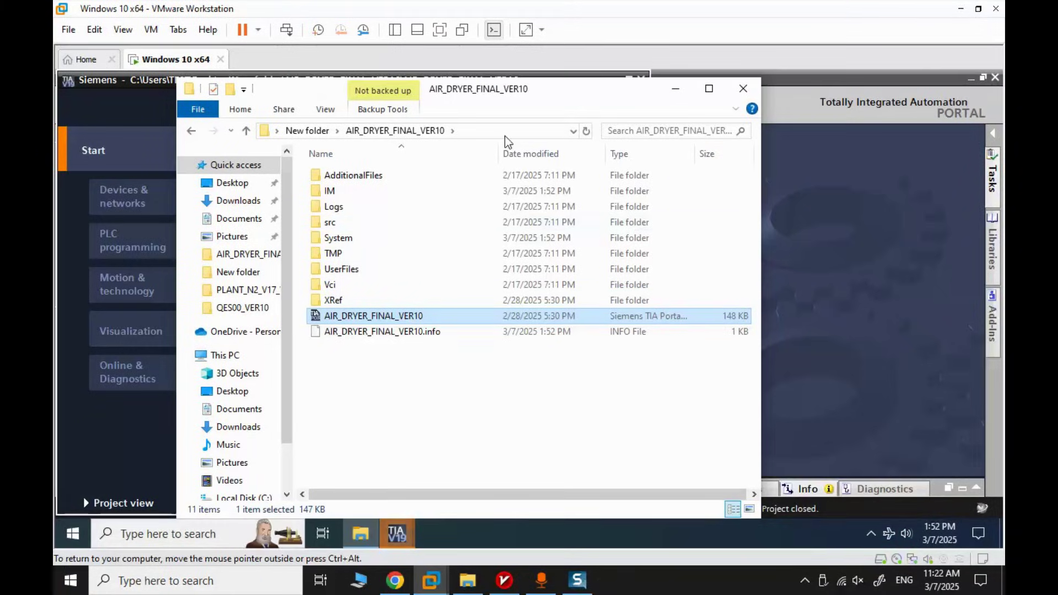
pyautogui.click(440, 30)
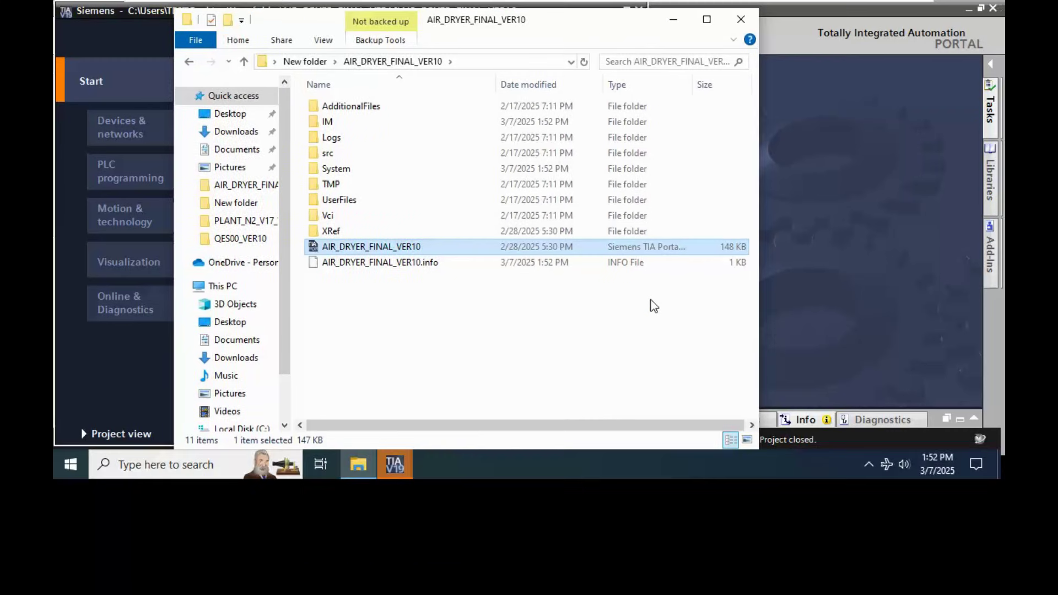
# Minimize File Explorer and show the reopened AIR_DRYER_FINAL_VER10 project in Project view in a maximized TIA Portal window.
pyautogui.click(673, 23)
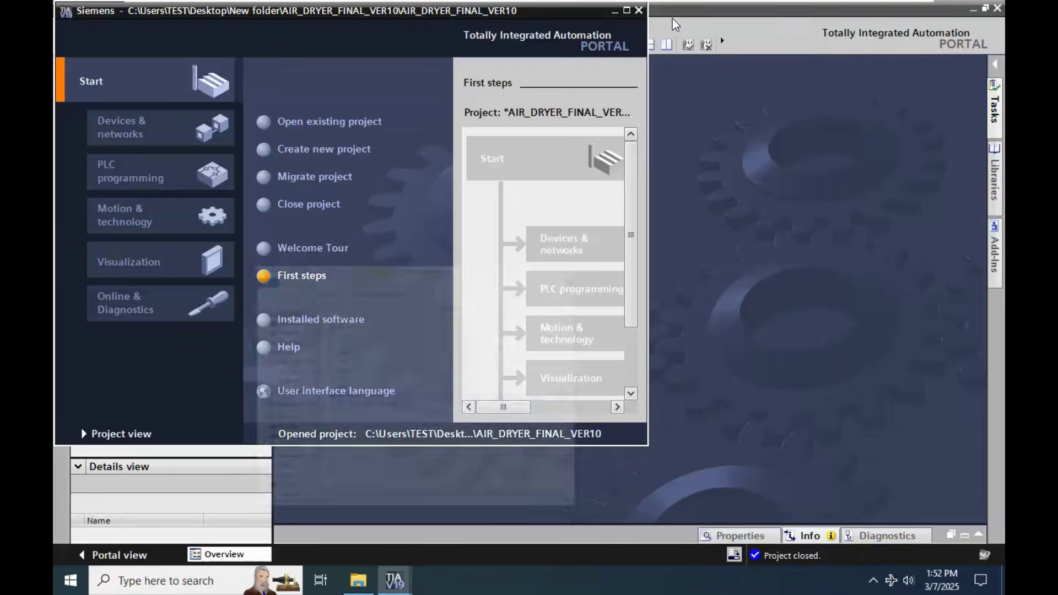
pyautogui.click(141, 435)
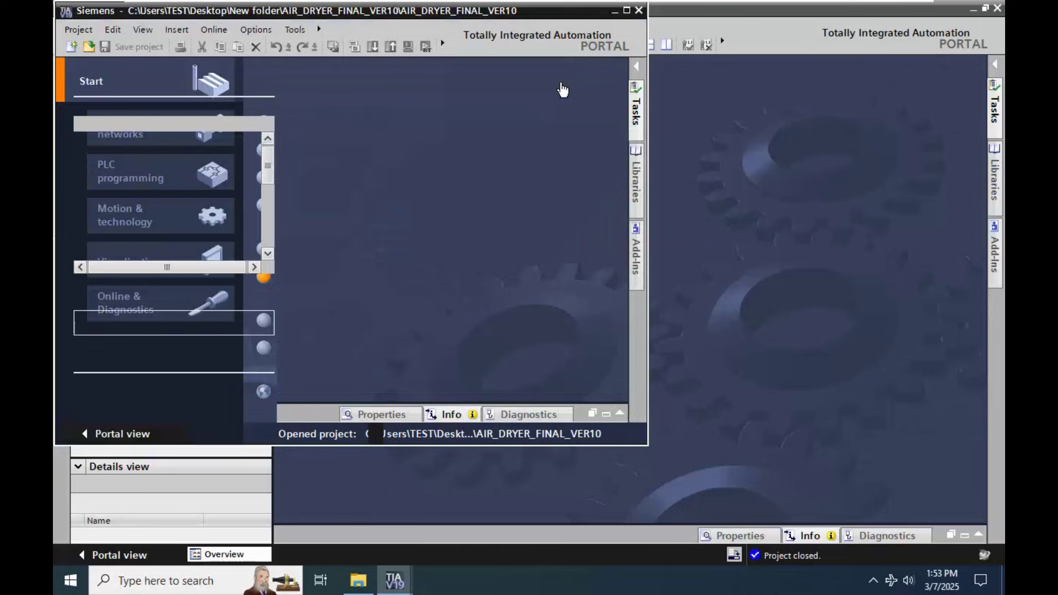
pyautogui.click(627, 11)
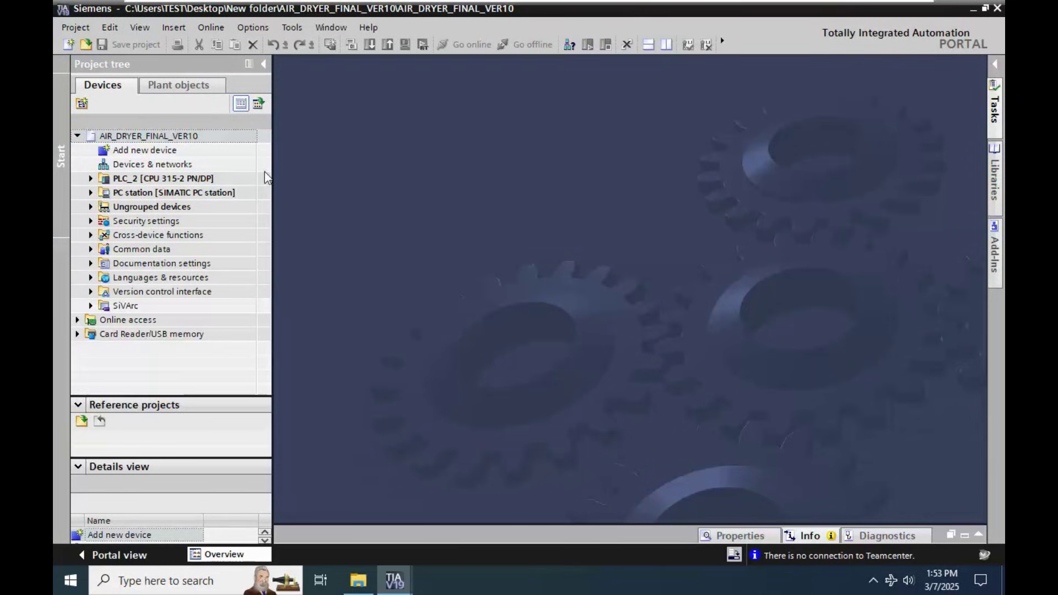
# Compile HMI_RT_1 under the PC station with the Software (rebuild all) option.
pyautogui.click(183, 196)
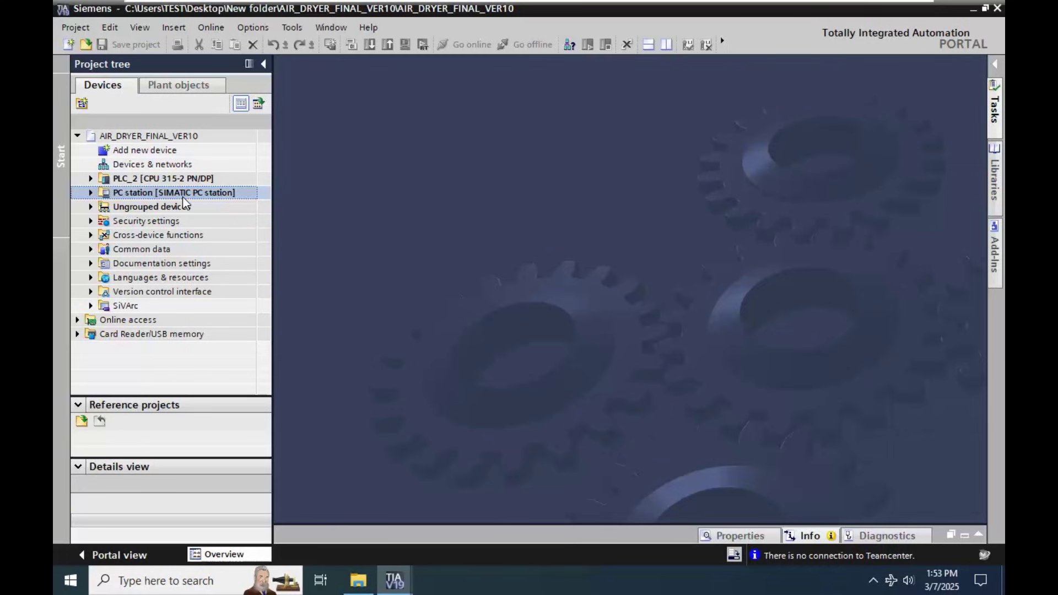
pyautogui.press('Right')
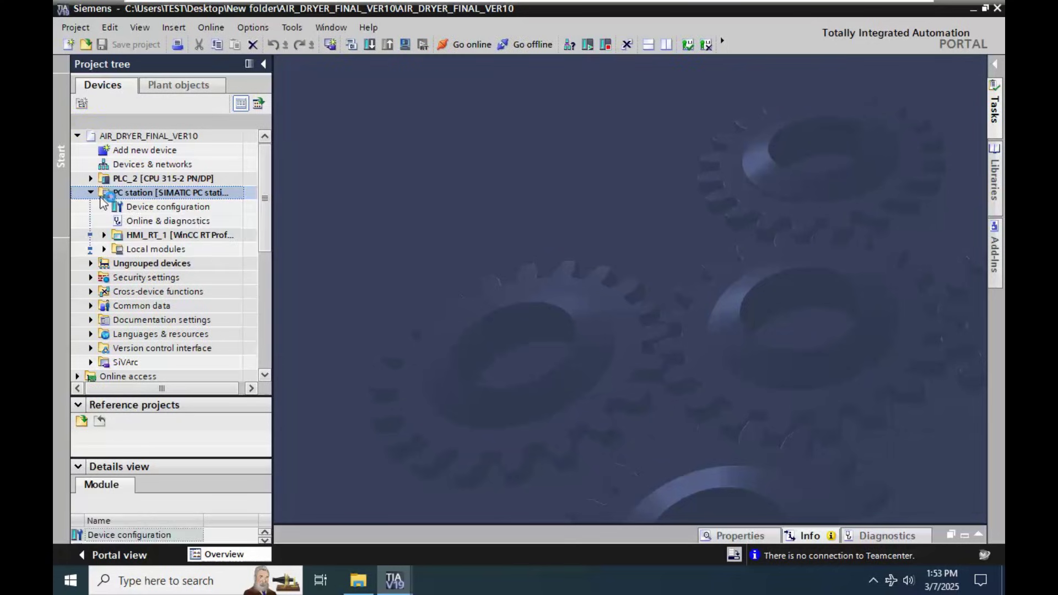
pyautogui.click(179, 237)
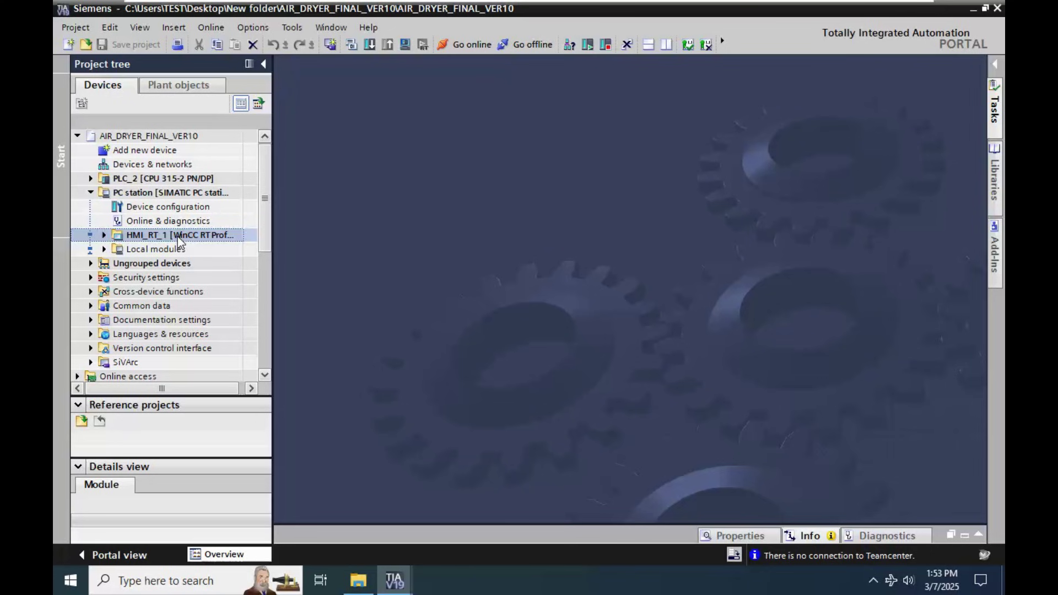
pyautogui.rightClick(178, 236)
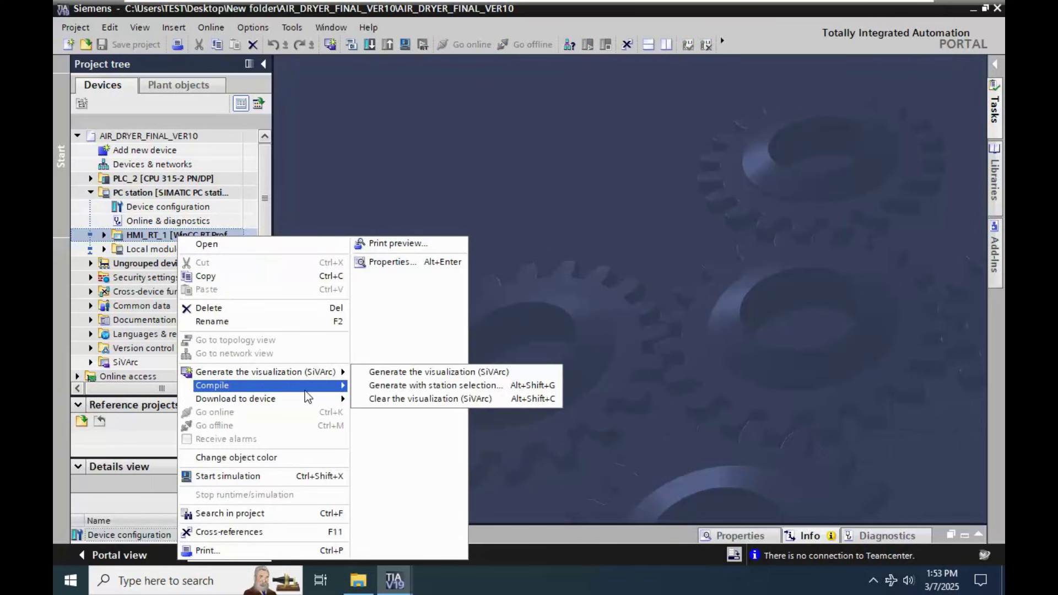
pyautogui.moveTo(306, 389)
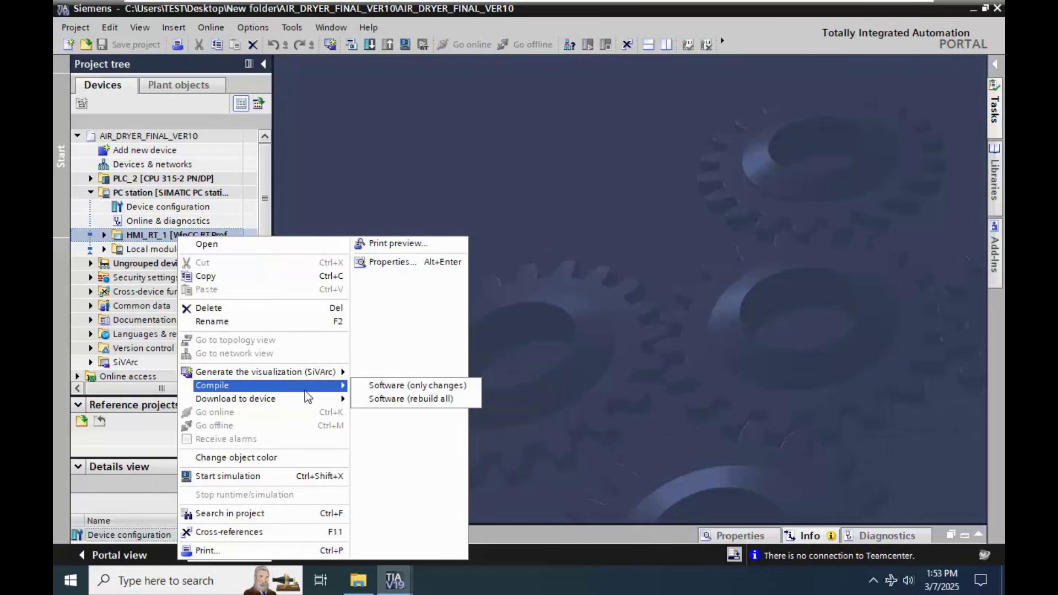
pyautogui.click(404, 399)
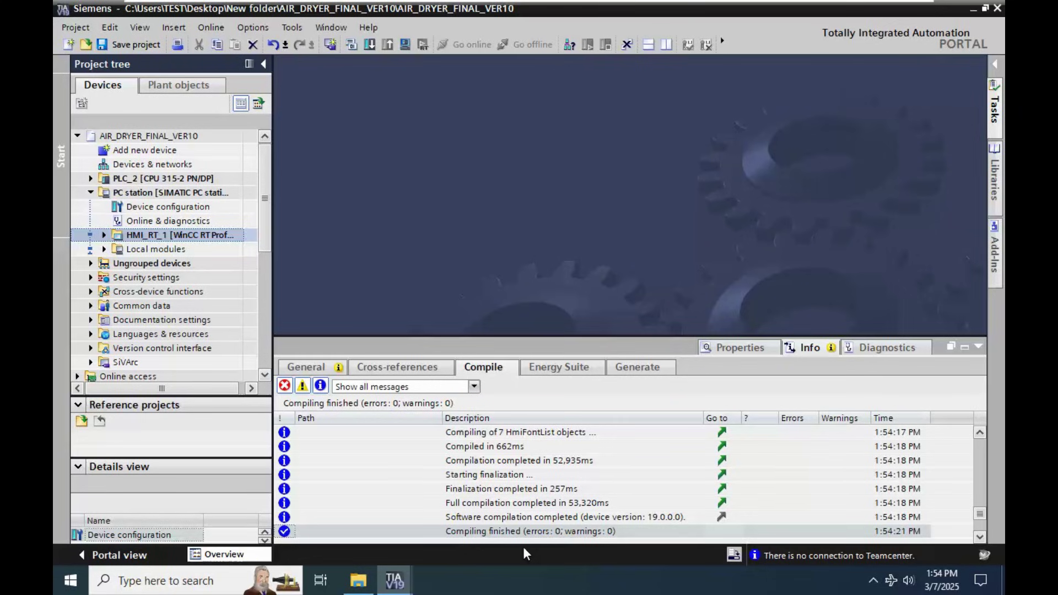
# Start the PC station's runtime simulation and view its Panel, Alarm, Statistics and Main screens.
pyautogui.click(145, 194)
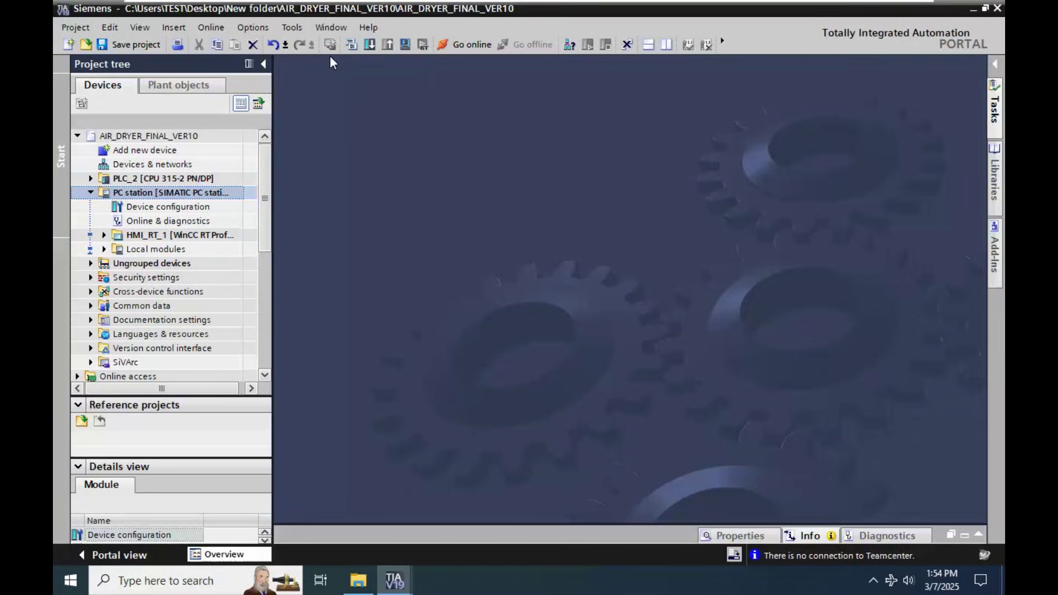
pyautogui.click(405, 45)
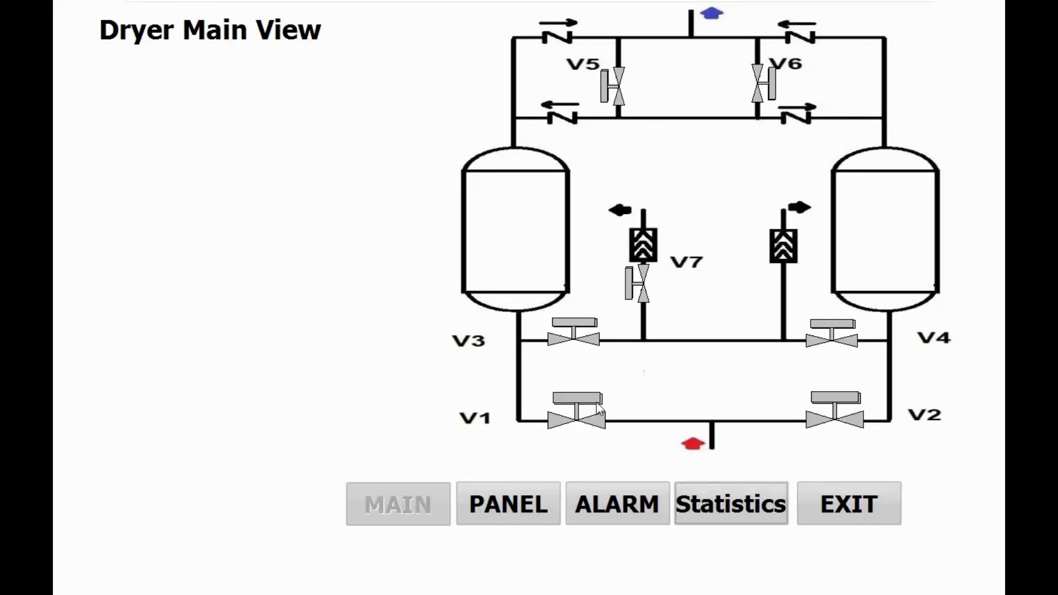
pyautogui.click(510, 514)
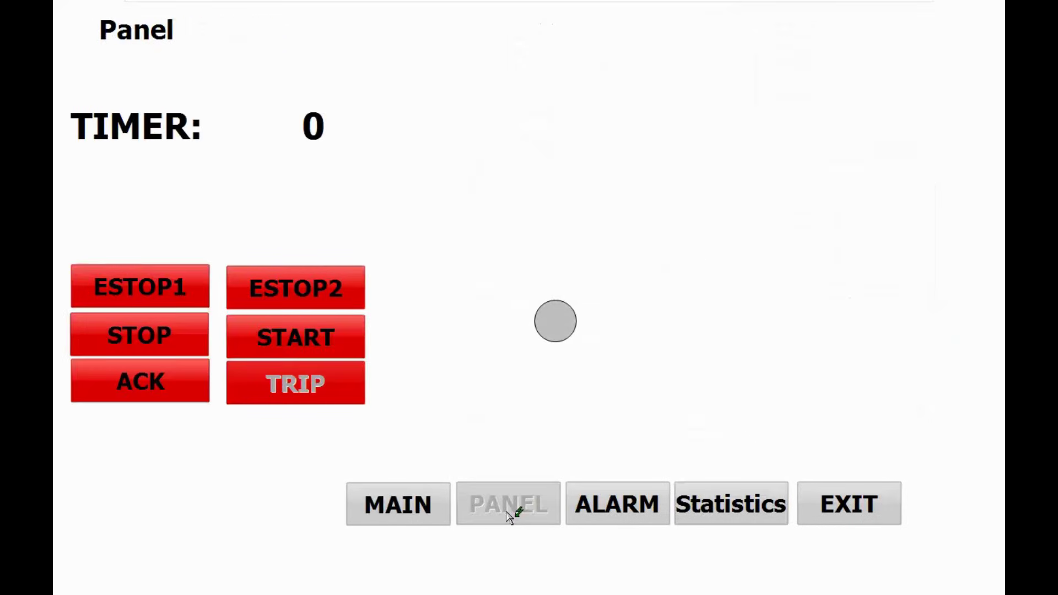
pyautogui.click(626, 513)
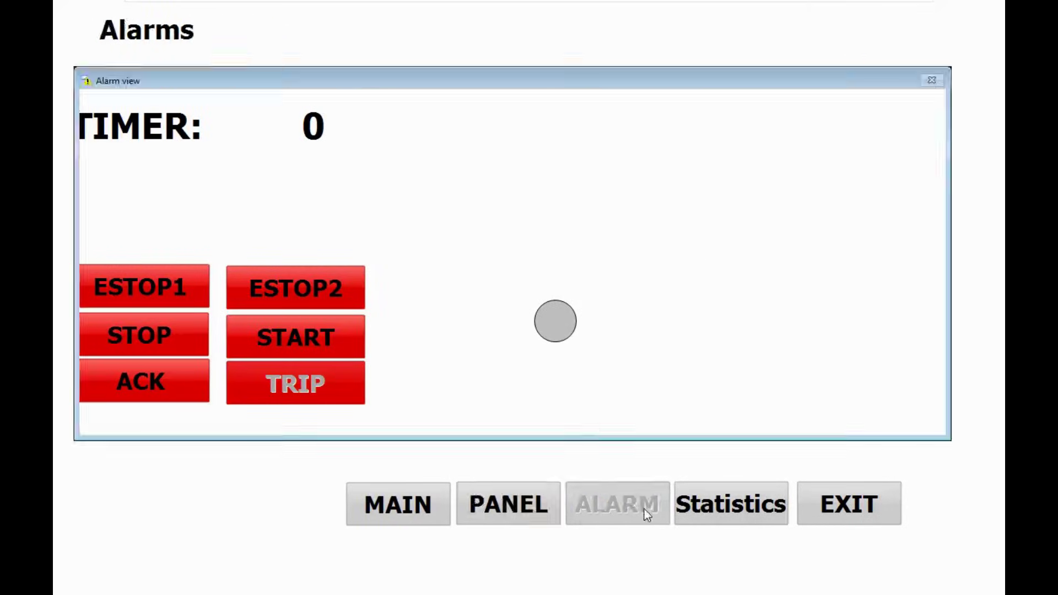
pyautogui.click(716, 507)
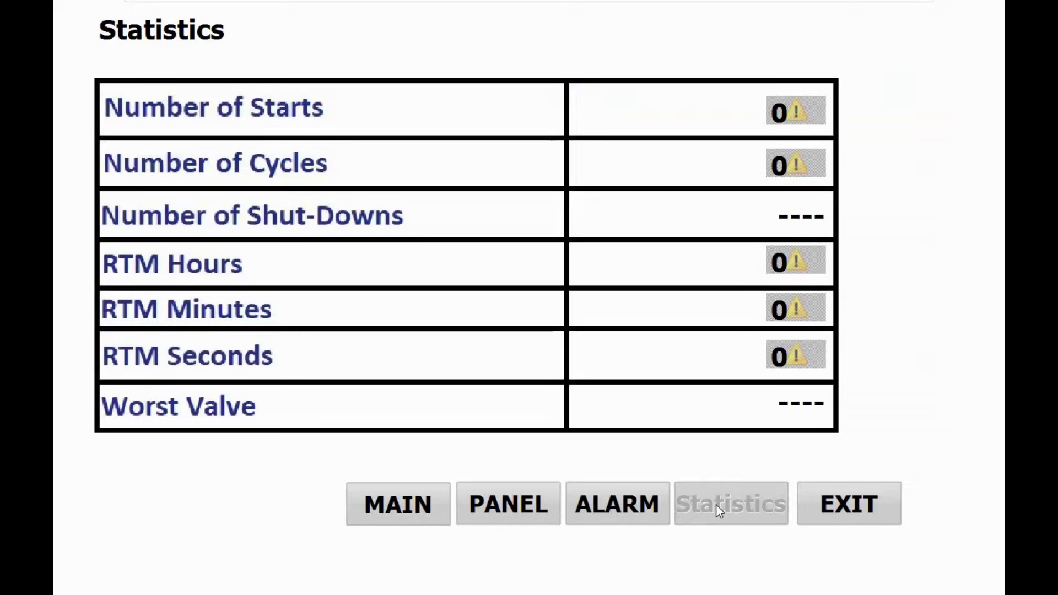
pyautogui.click(413, 510)
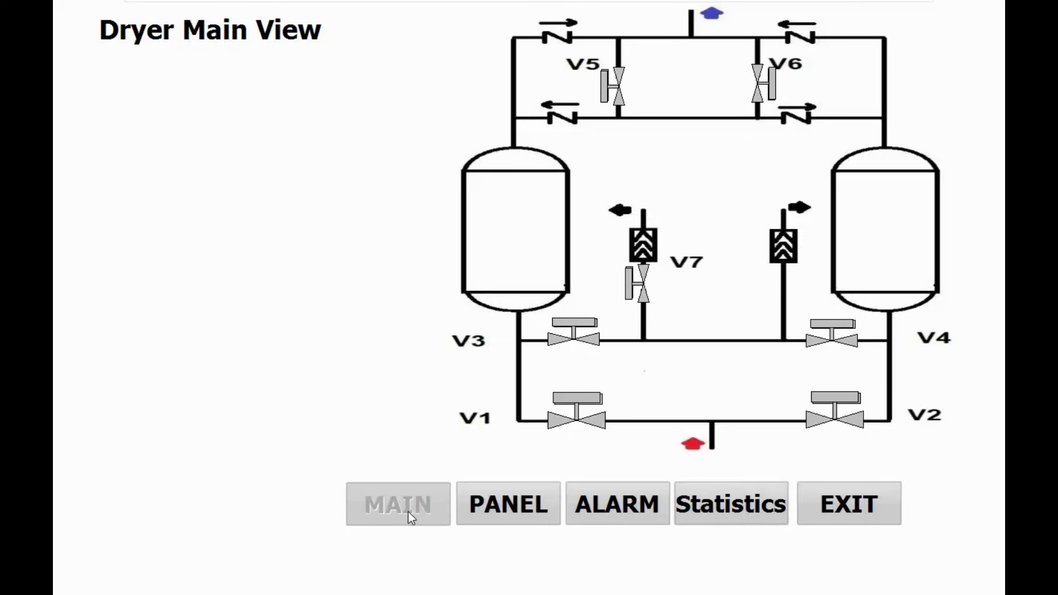
# Return to TIA Portal, start the simulation of PLC_2 and set the simulated CPU to STOP.
pyautogui.hotkey('alt', 'Tab')
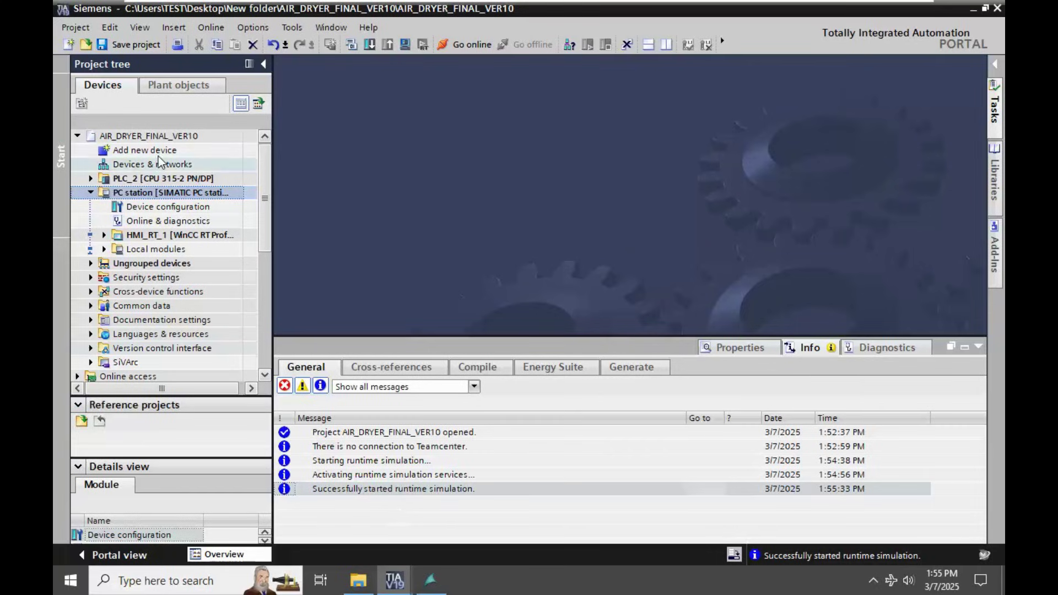
pyautogui.click(150, 179)
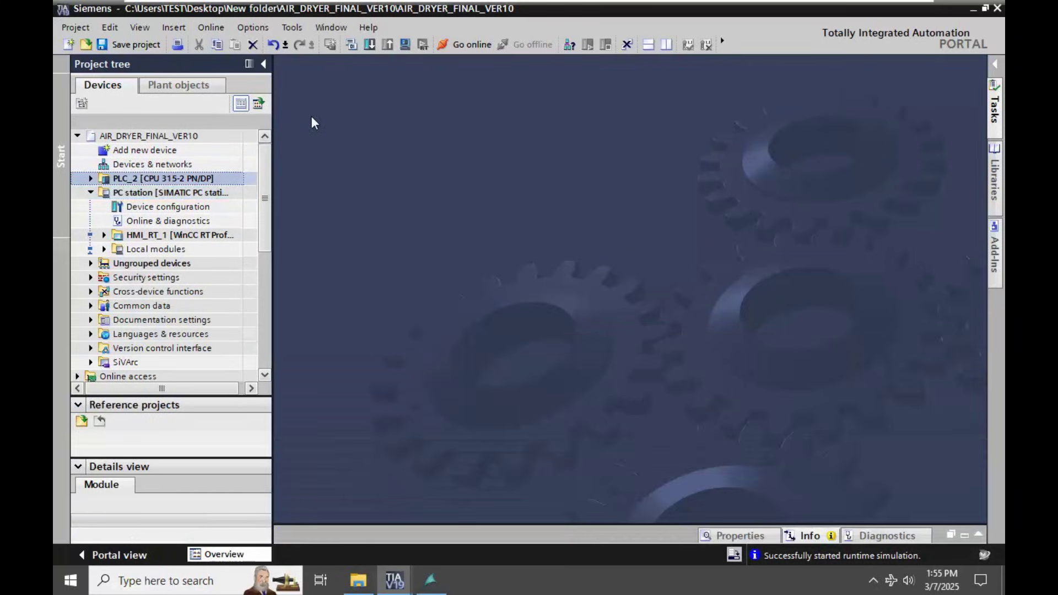
pyautogui.click(405, 46)
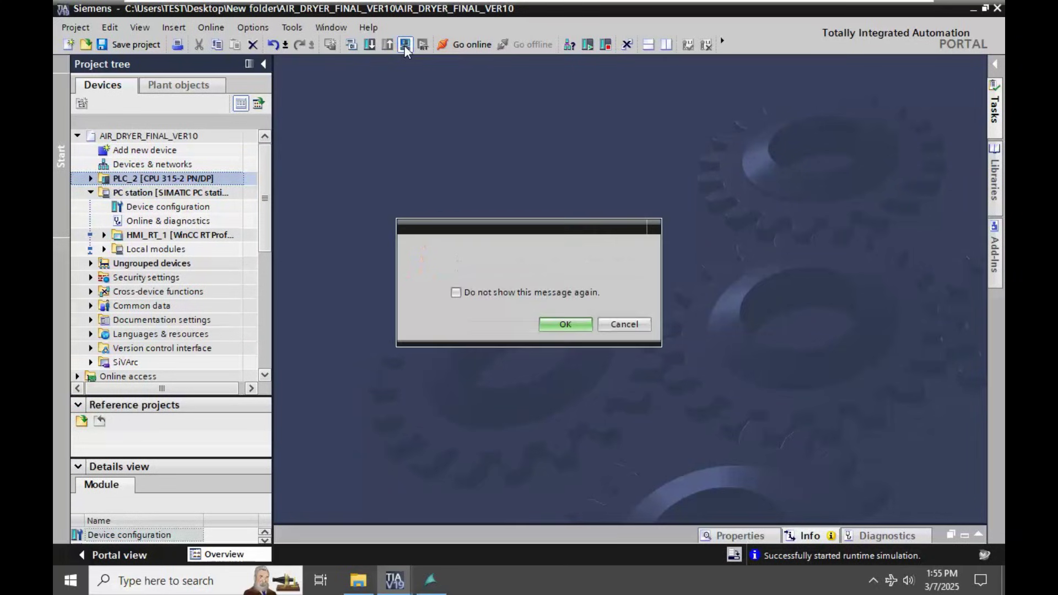
pyautogui.click(565, 326)
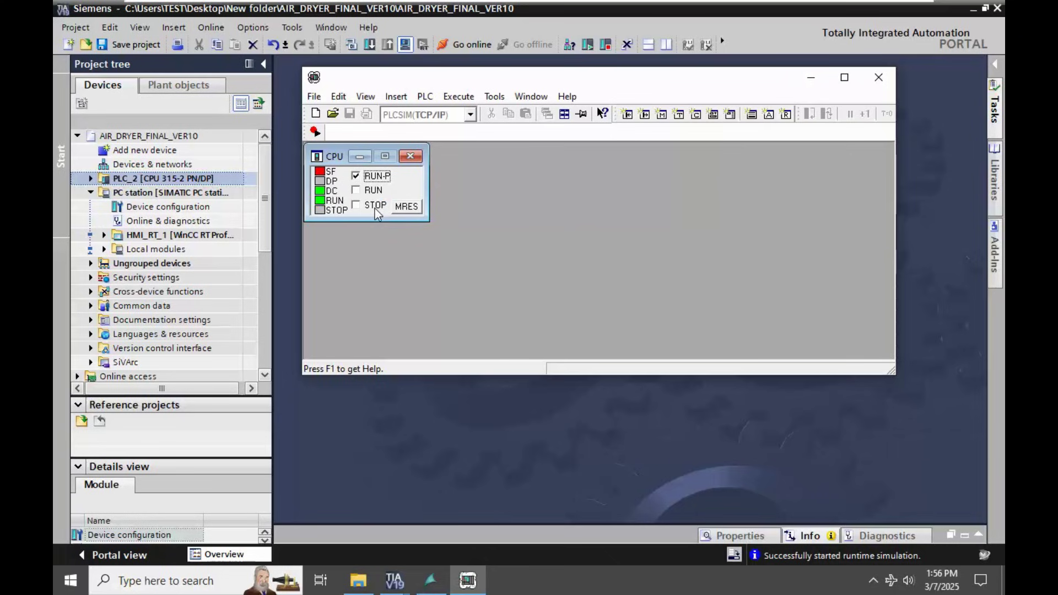
pyautogui.click(376, 206)
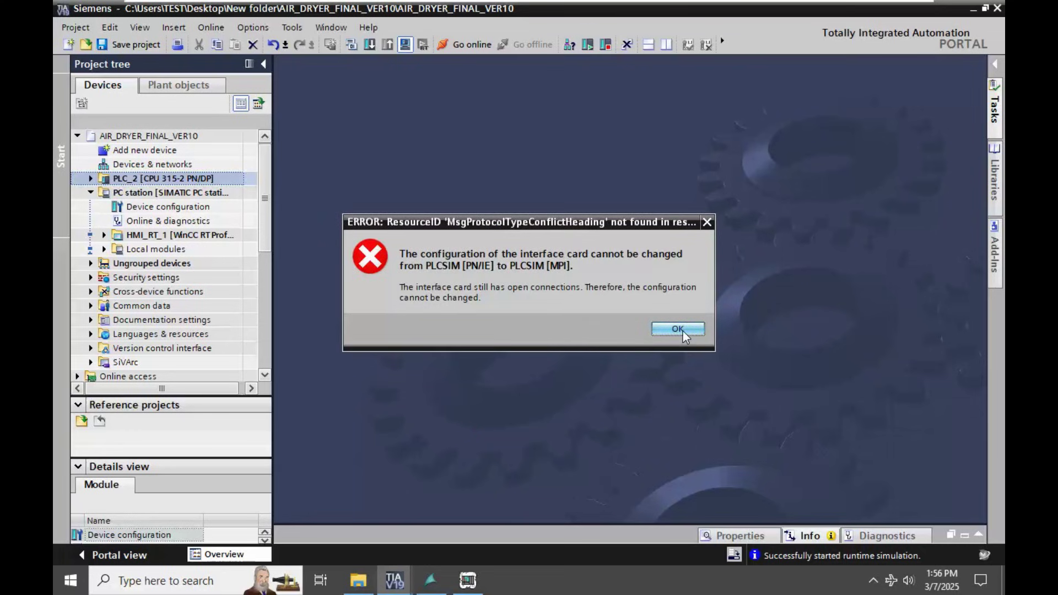
# Dismiss the interface card error, choose PN/IE as the PG/PC interface type and load PLC_2 into the simulated CPU.
pyautogui.click(679, 331)
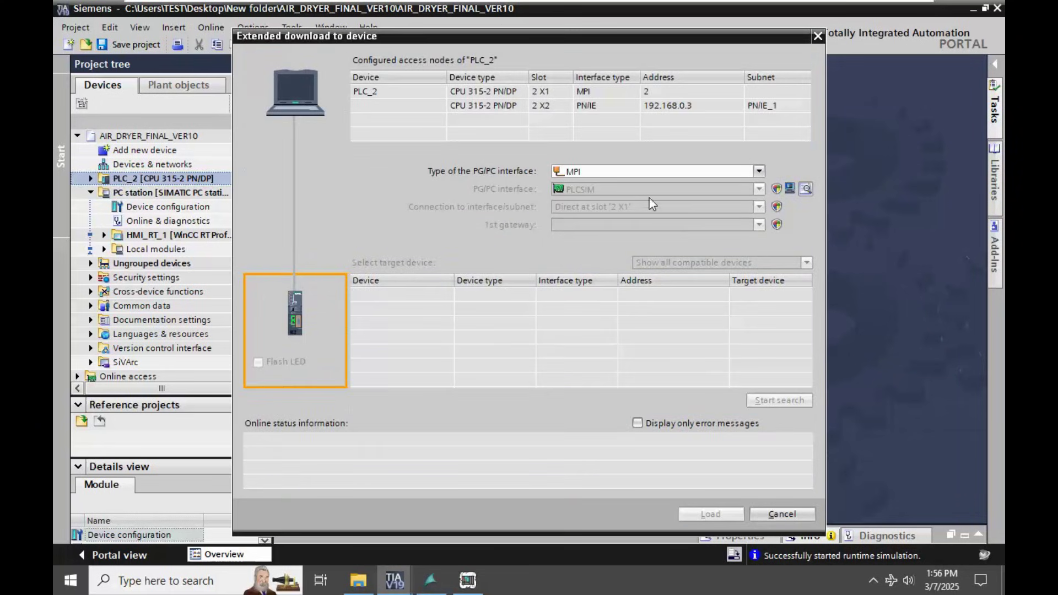
pyautogui.click(639, 172)
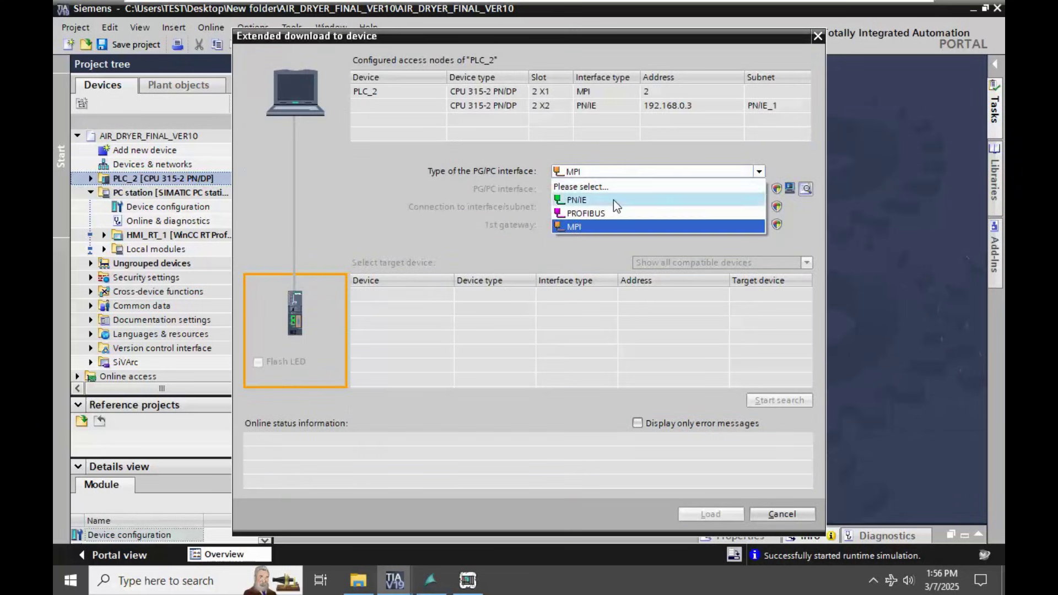
pyautogui.click(616, 205)
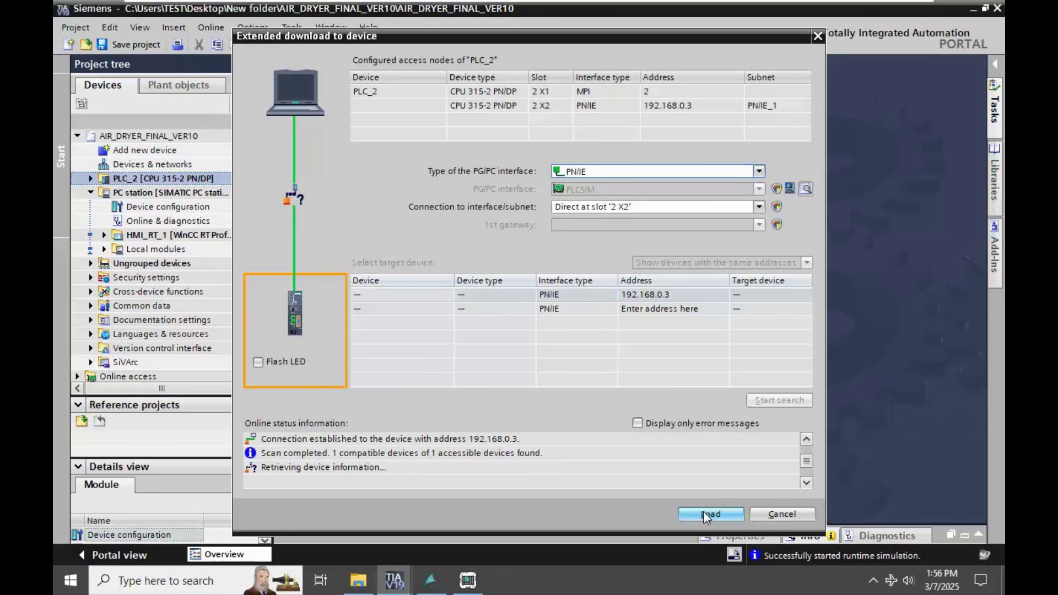
pyautogui.click(708, 516)
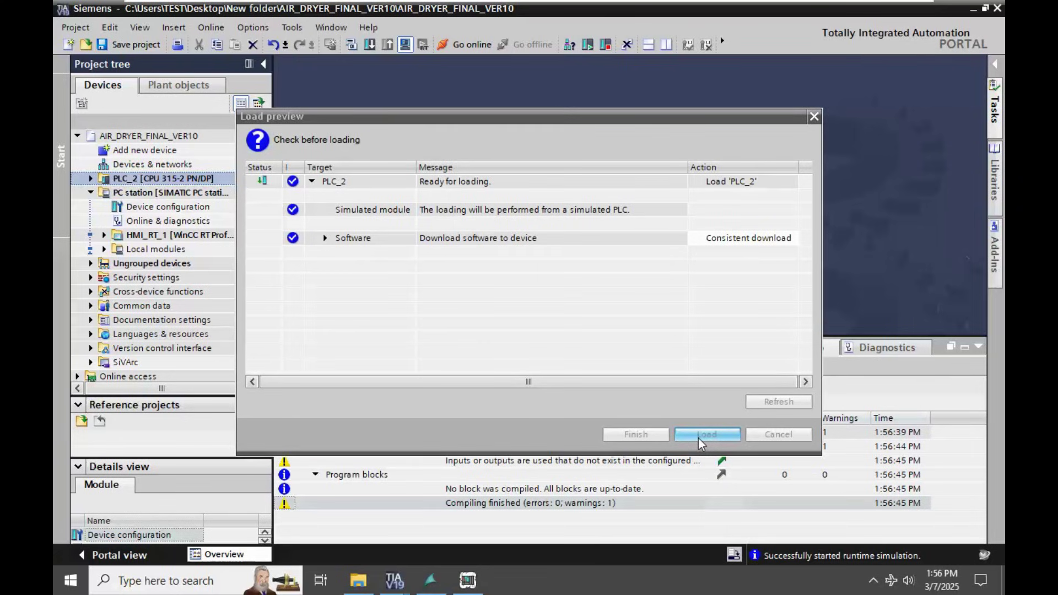
pyautogui.click(699, 437)
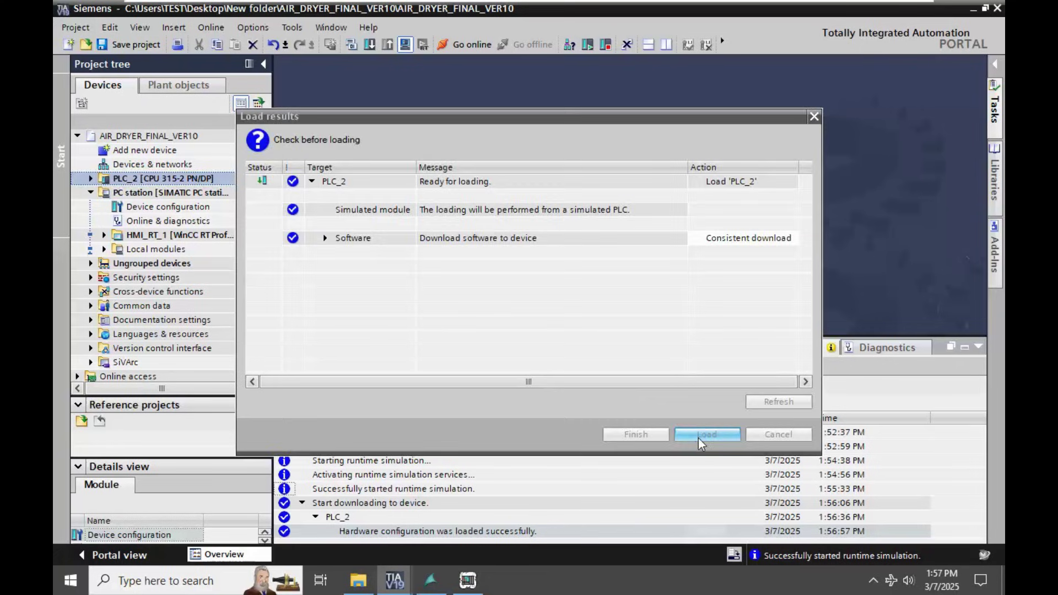
pyautogui.click(700, 436)
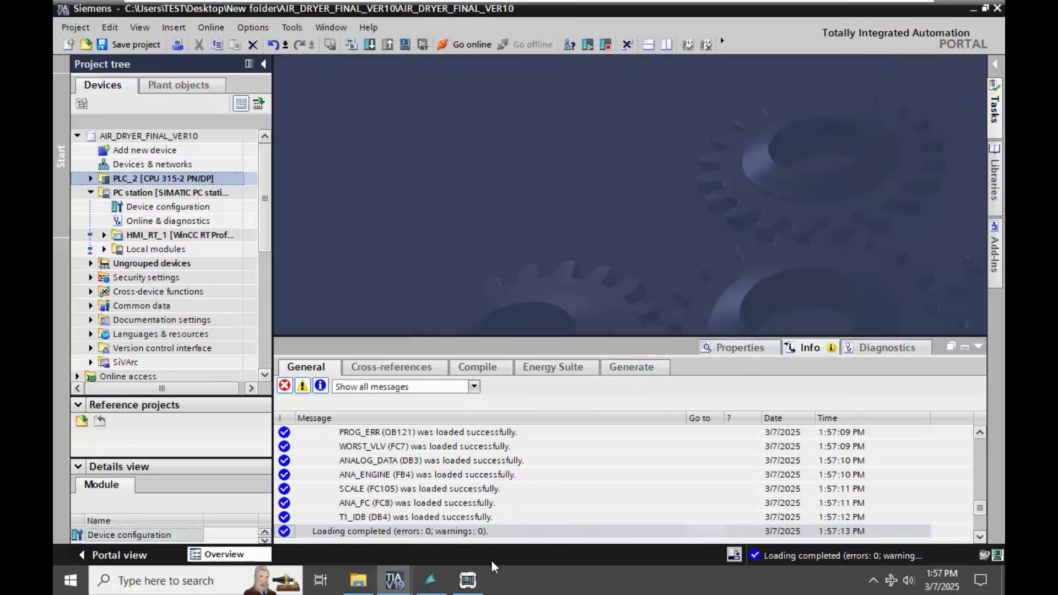
# Switch to S7-PLCSIM, set the simulated CPU to RUN-P and bring the WinCC runtime to the front.
pyautogui.click(467, 580)
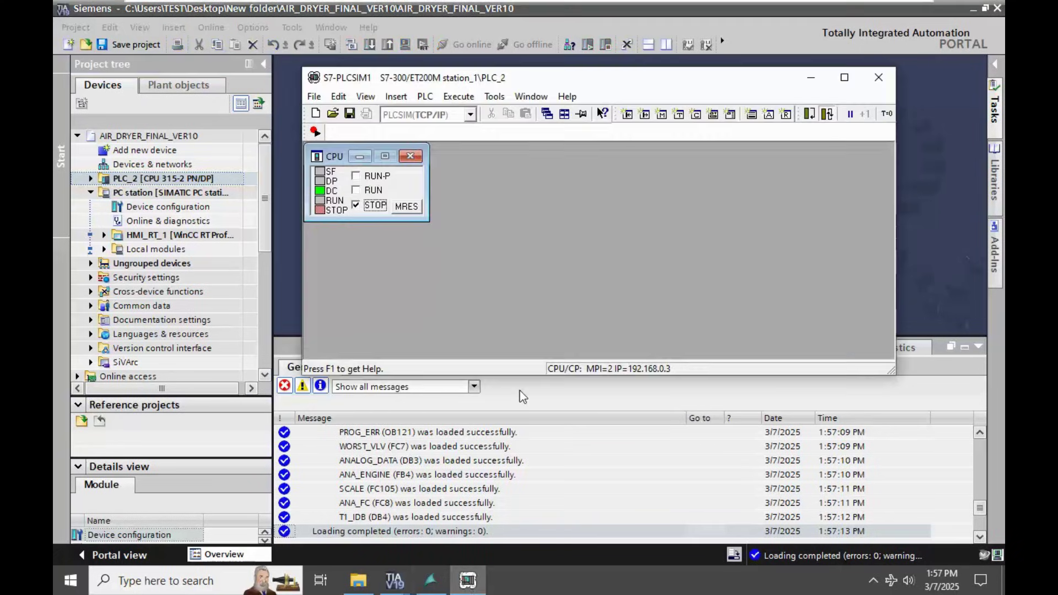
pyautogui.click(377, 175)
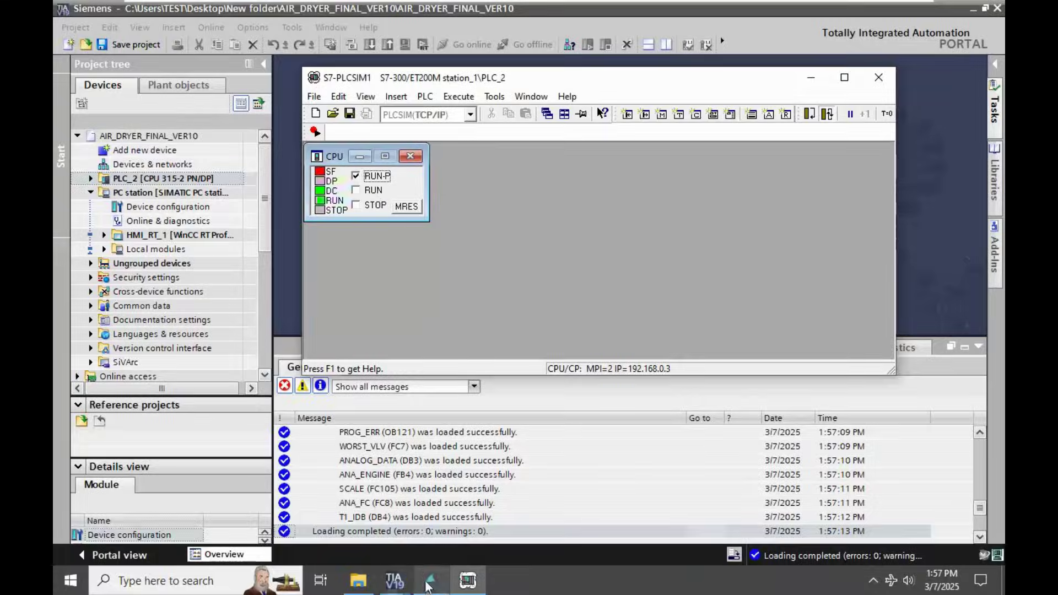
pyautogui.click(429, 582)
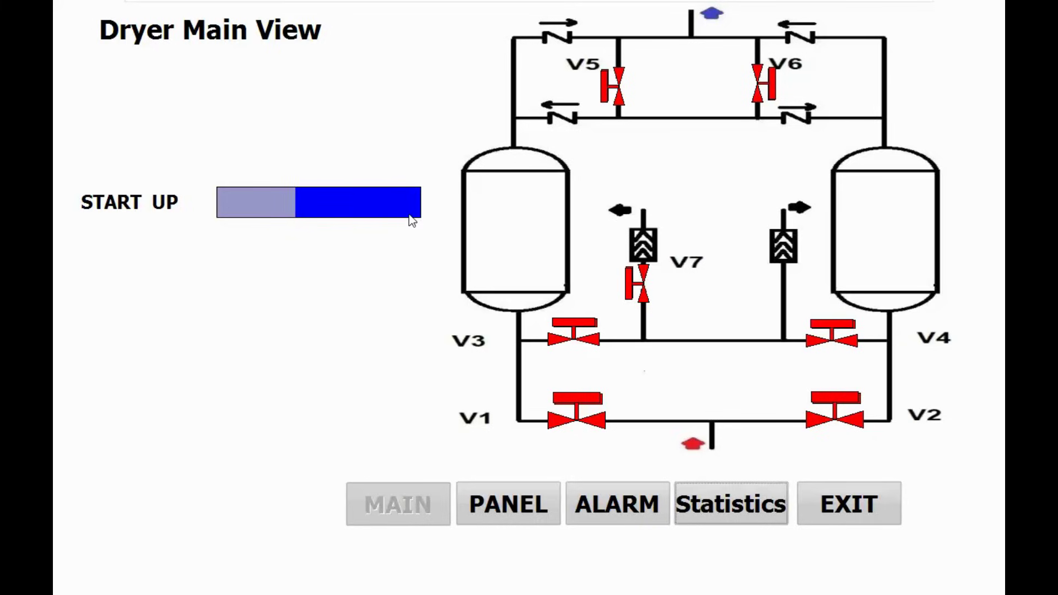
# Check the start-up progress and PLC values on the runtime's Panel, Main and Statistics screens, ending on Main.
pyautogui.click(518, 492)
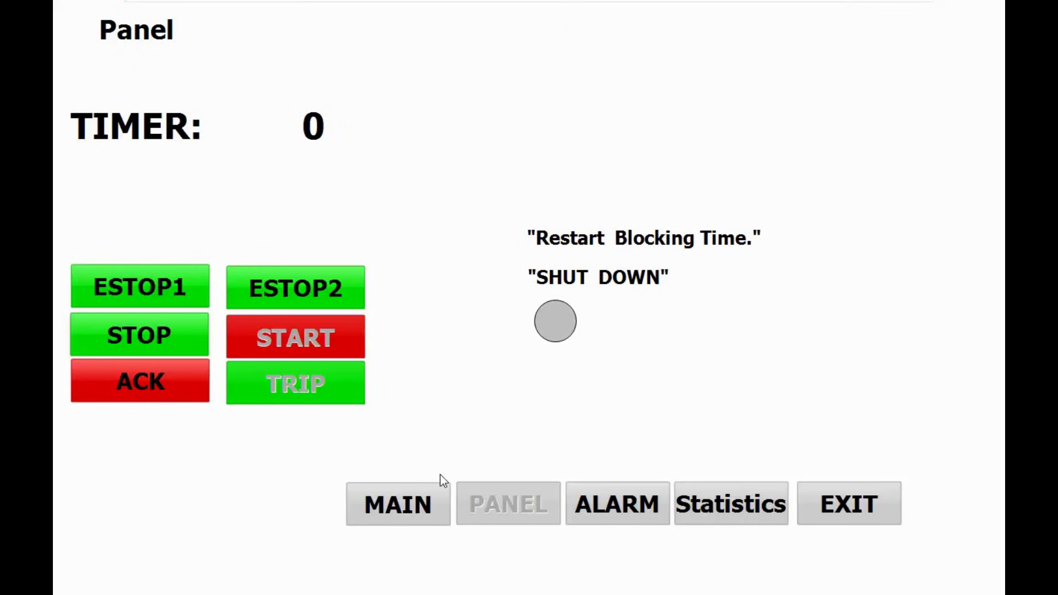
pyautogui.click(416, 506)
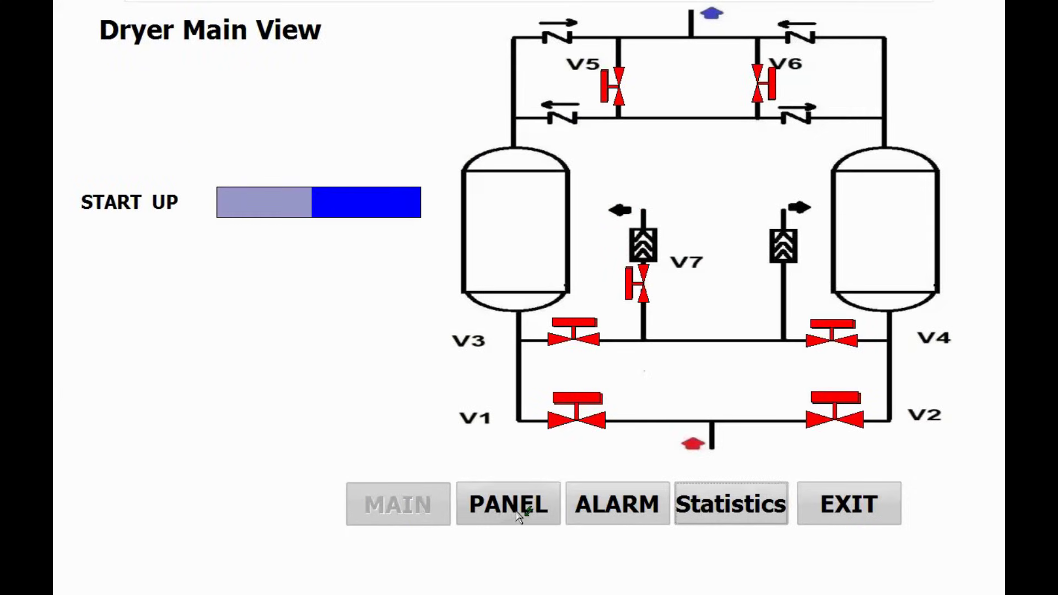
pyautogui.click(516, 511)
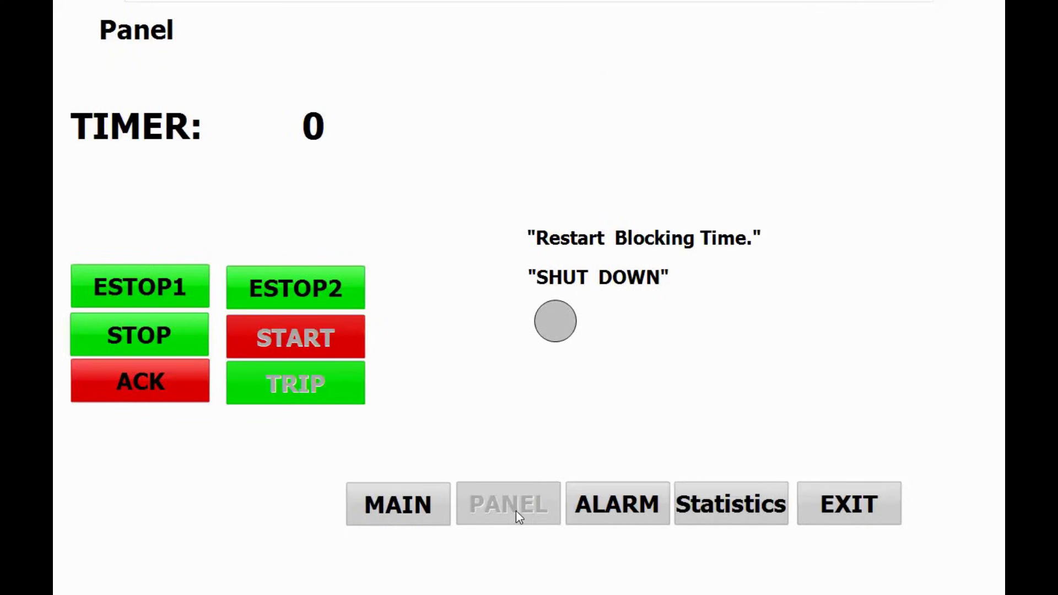
pyautogui.click(406, 518)
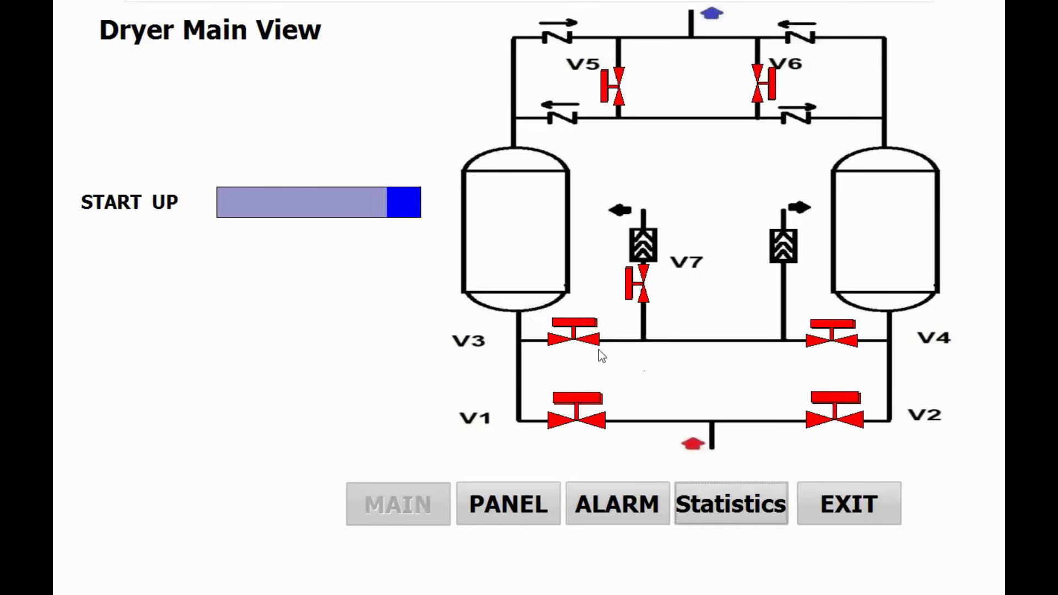
pyautogui.click(727, 501)
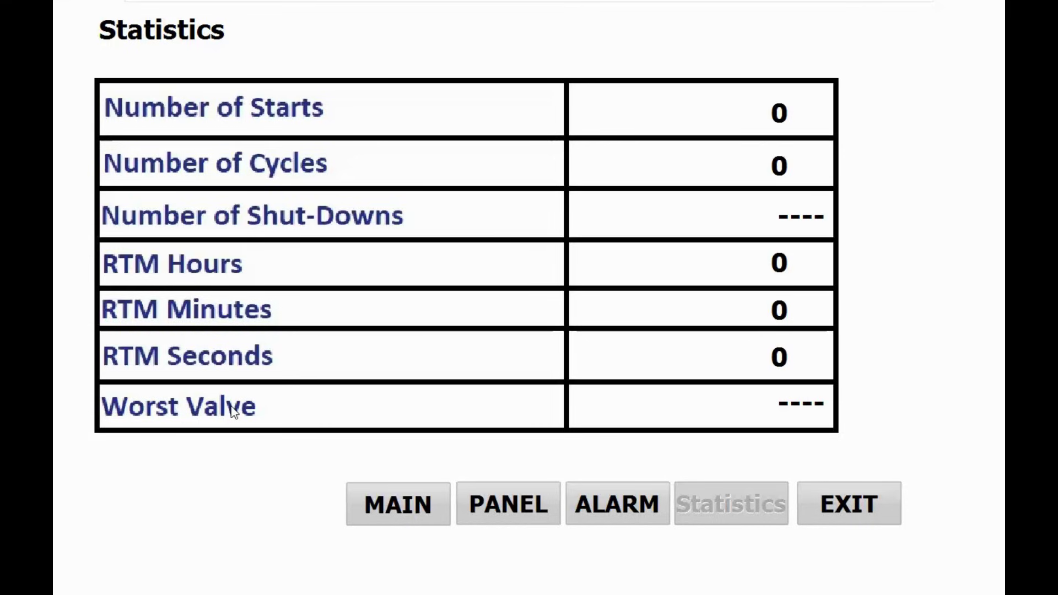
pyautogui.click(413, 516)
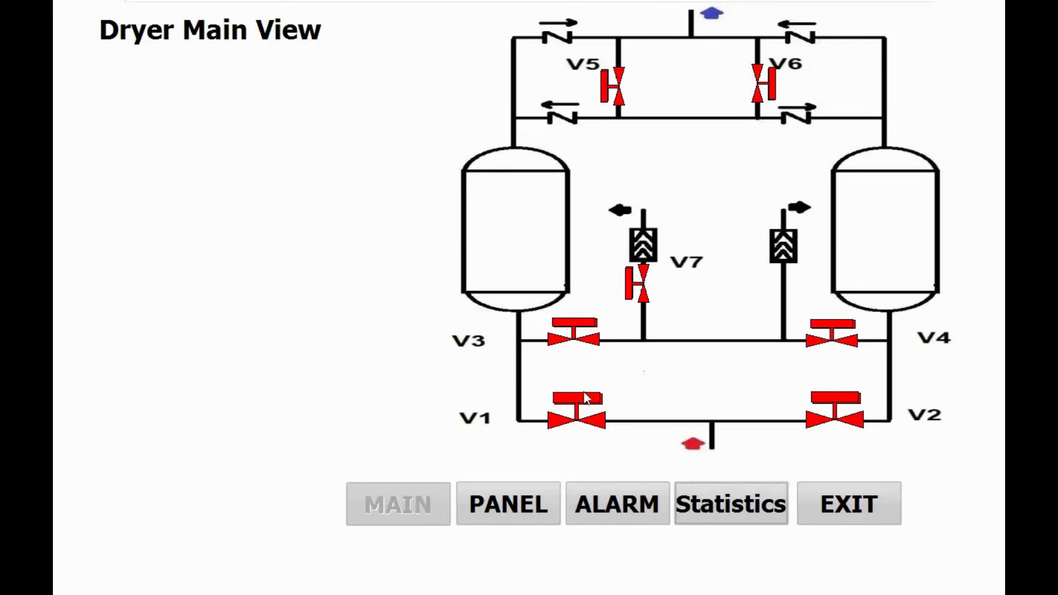
# Acknowledge the shutdown with ACK on the runtime's Panel screen, check the Main screen and return to Panel.
pyautogui.click(531, 487)
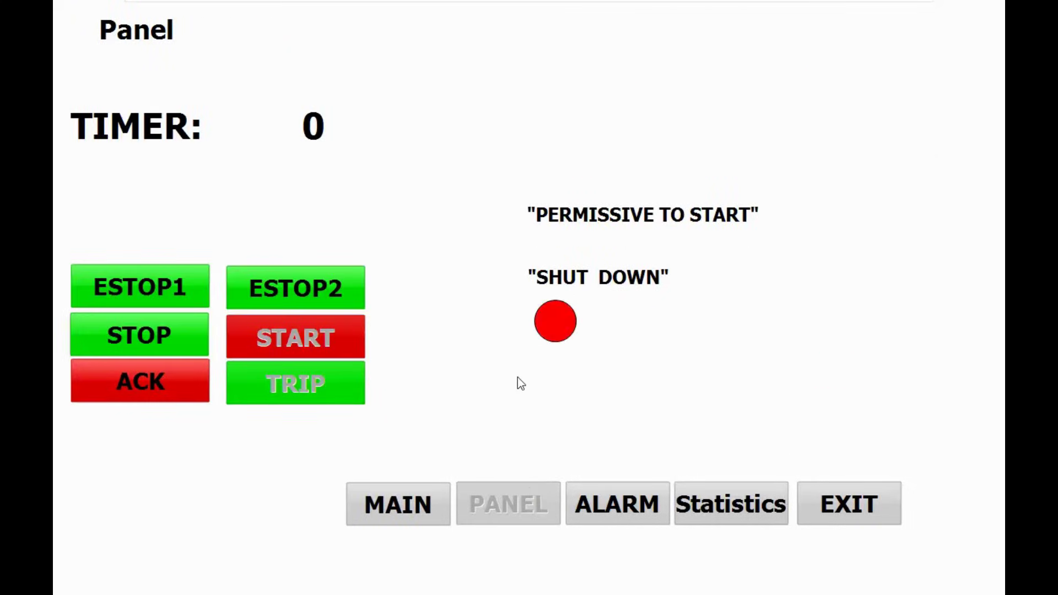
pyautogui.click(193, 383)
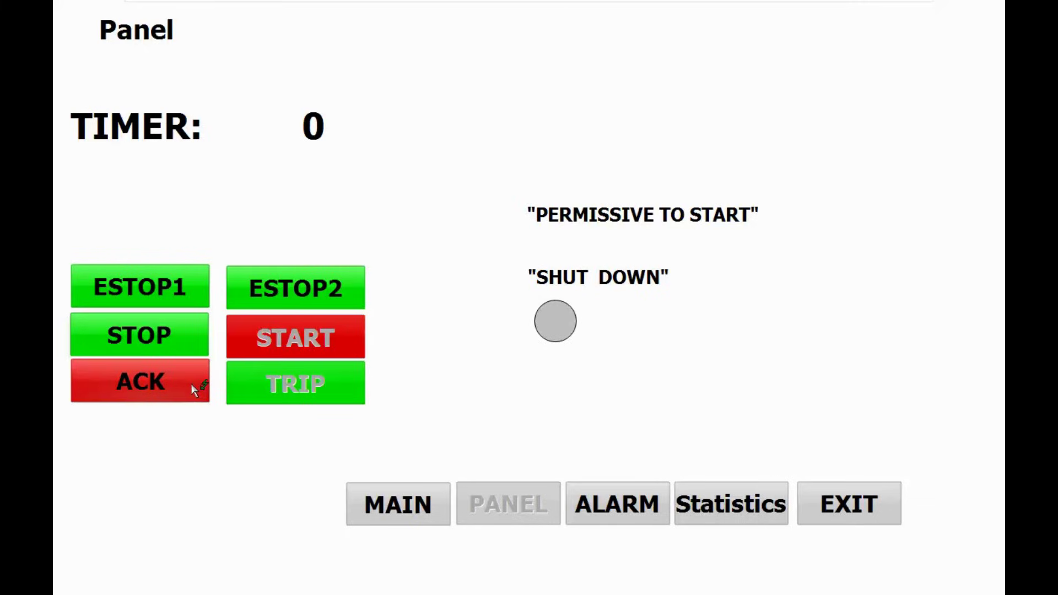
pyautogui.click(193, 384)
pyautogui.click(193, 384)
pyautogui.click(194, 390)
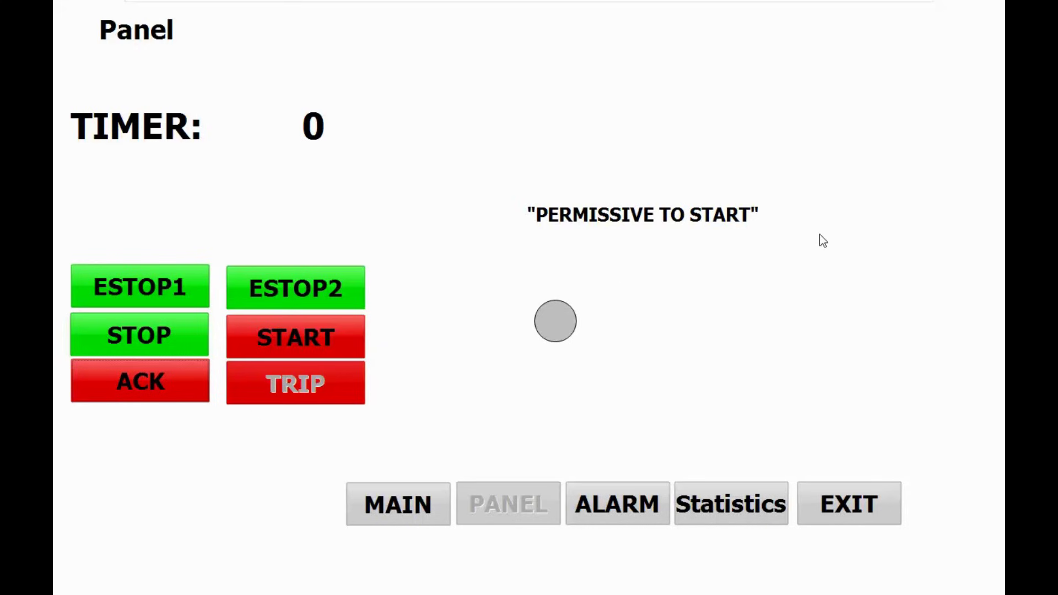
pyautogui.click(414, 499)
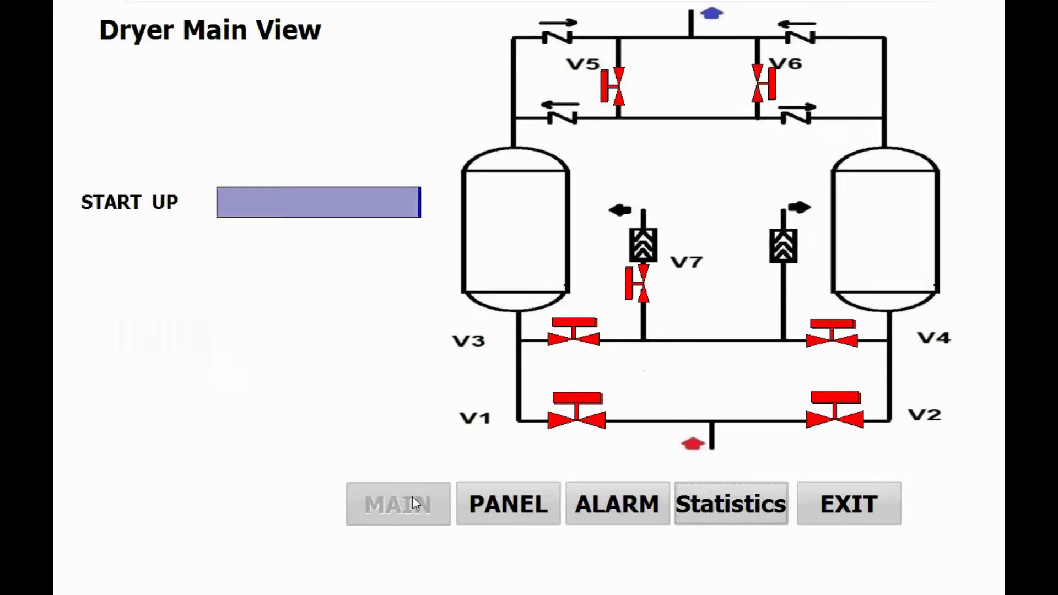
pyautogui.click(508, 514)
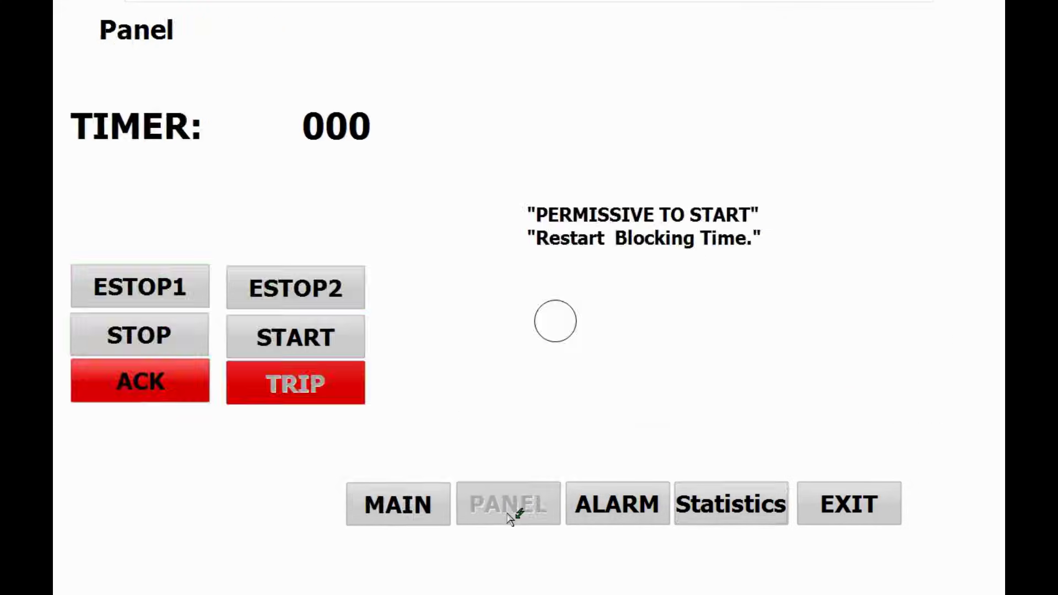